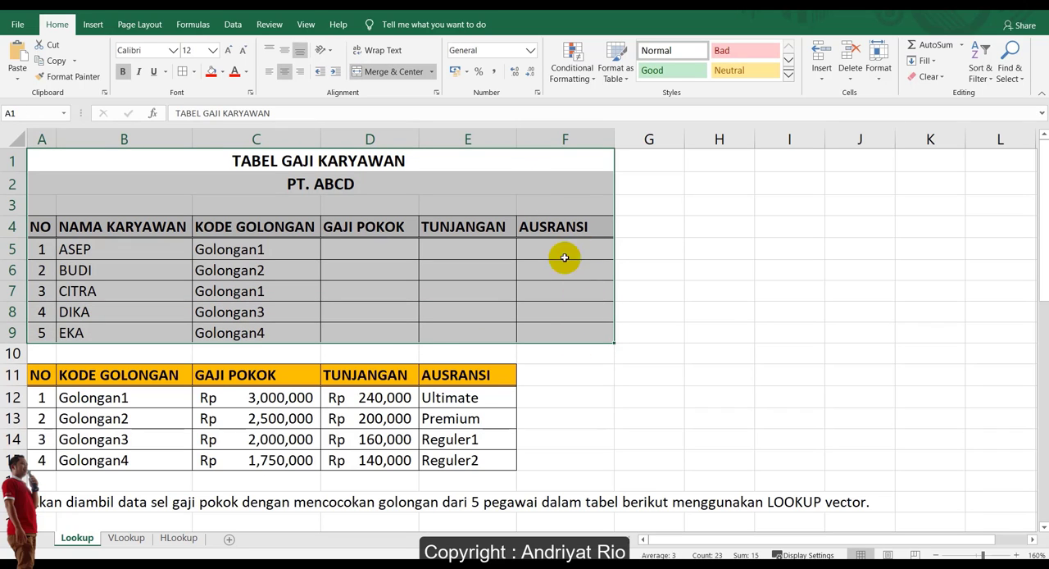
# Examine the employee salary table and the reference table below it, comparing the employees' KODE GOLONGAN entries with the reference codes.
pyautogui.moveTo(40, 375); pyautogui.dragTo(504, 460)
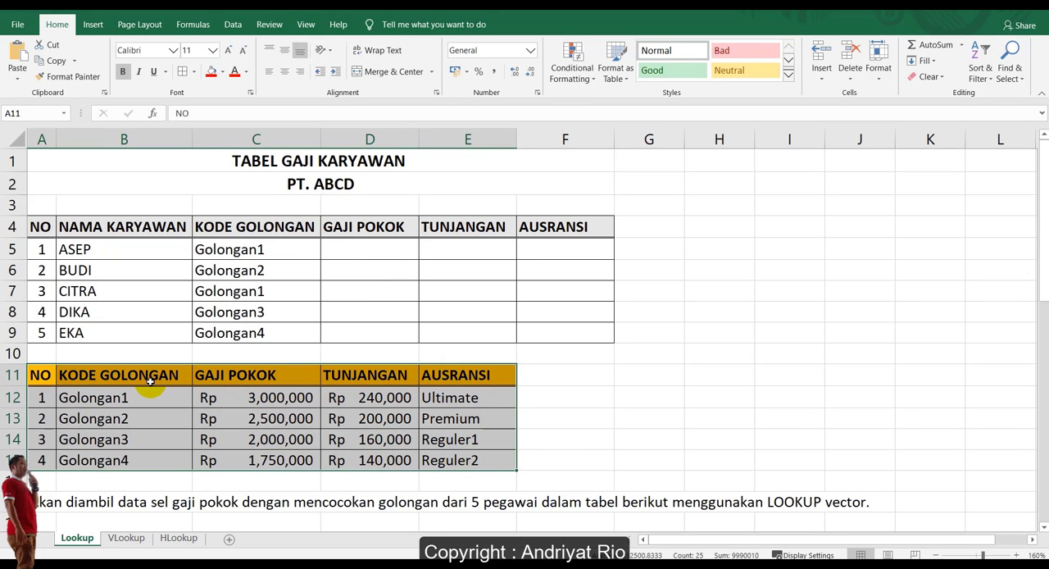
pyautogui.click(352, 377)
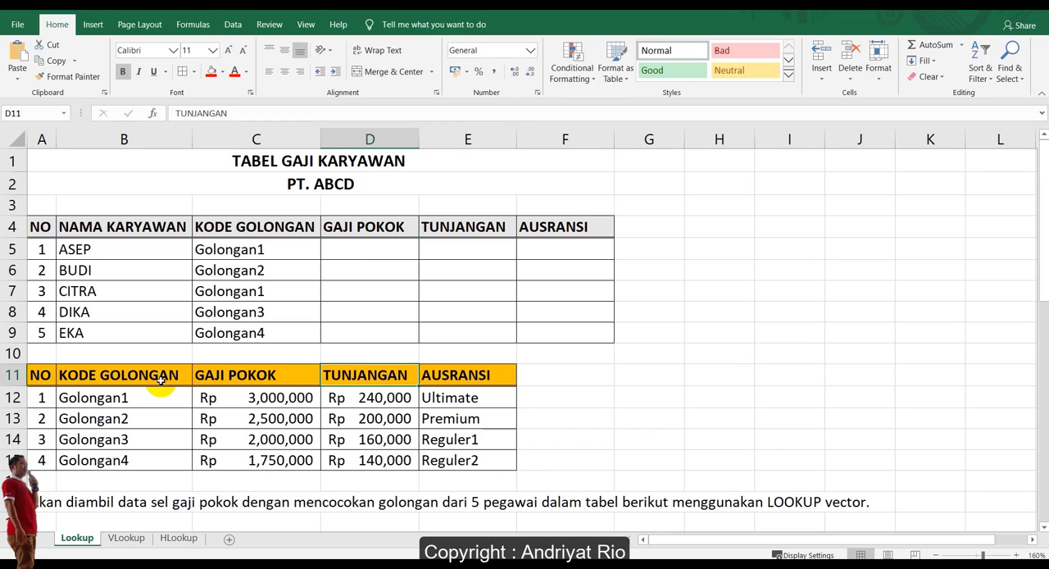
pyautogui.moveTo(115, 398); pyautogui.dragTo(131, 460)
pyautogui.click(587, 391)
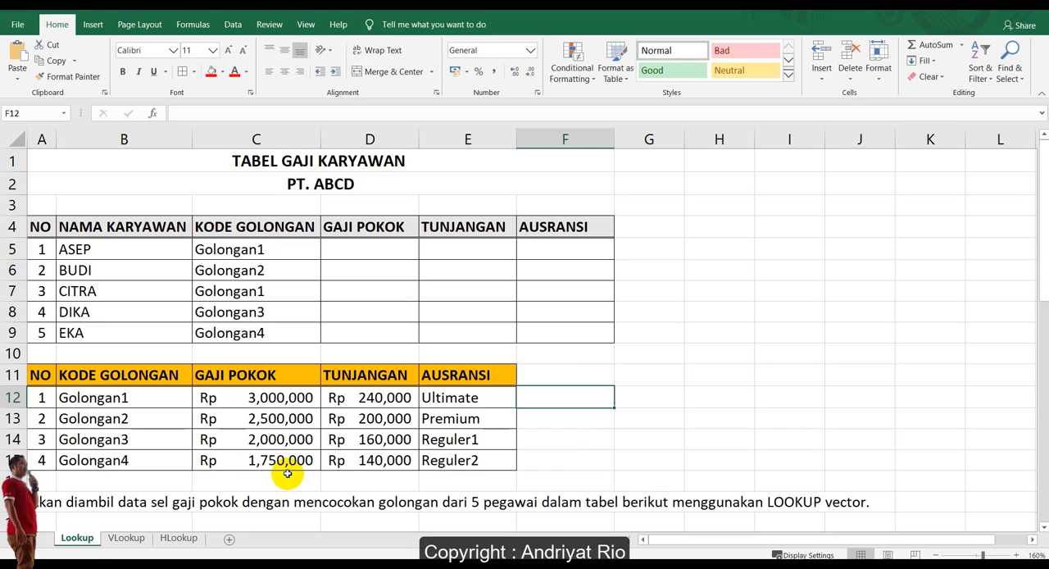
pyautogui.moveTo(100, 249); pyautogui.dragTo(101, 336)
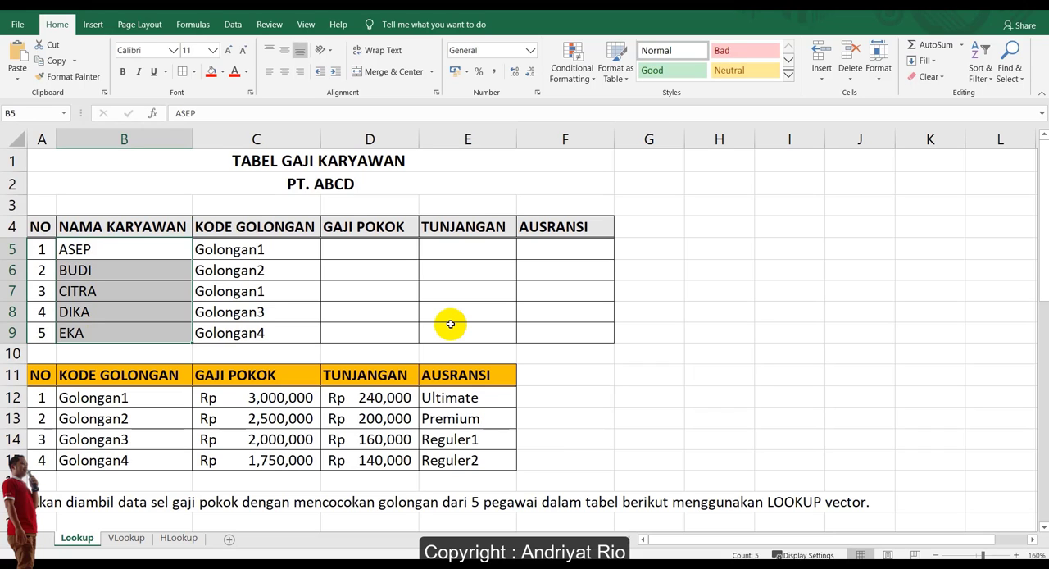
pyautogui.click(450, 325)
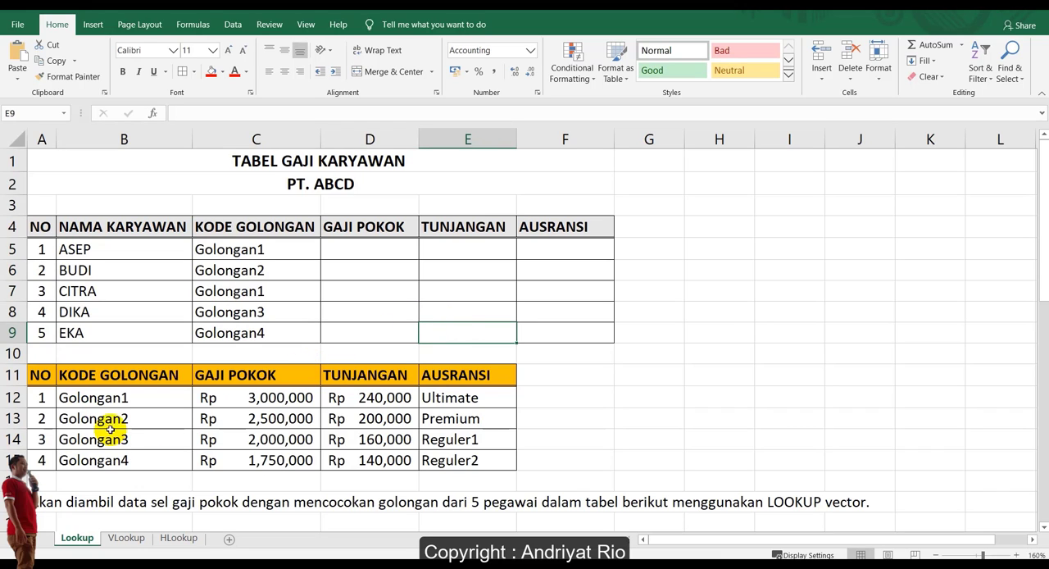
pyautogui.click(121, 397)
pyautogui.click(243, 251)
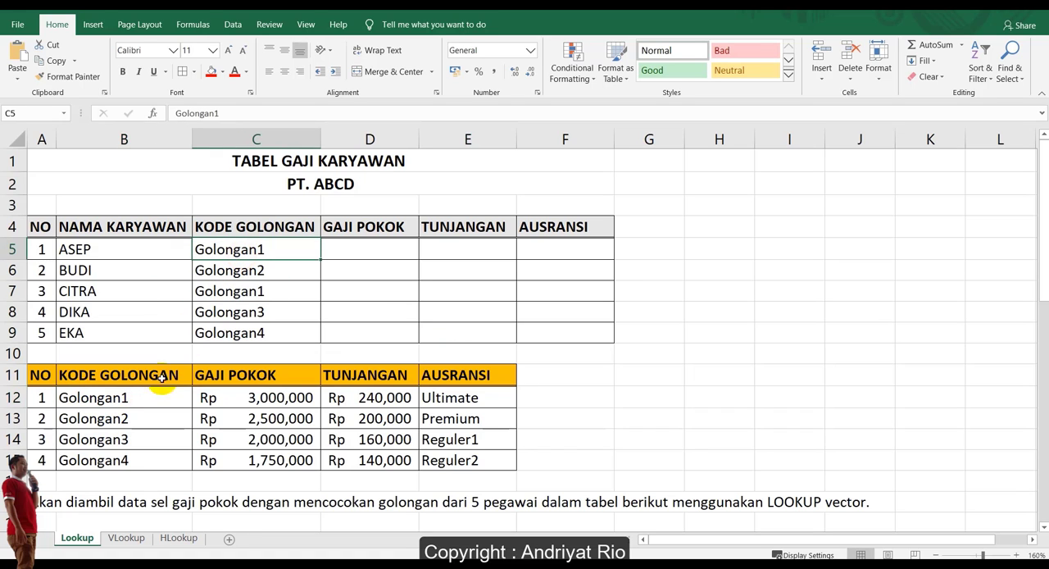
# Name the reference table's KODE GOLONGAN range B12:B15 as Golongan.
pyautogui.moveTo(138, 399); pyautogui.dragTo(143, 463)
pyautogui.click(19, 112)
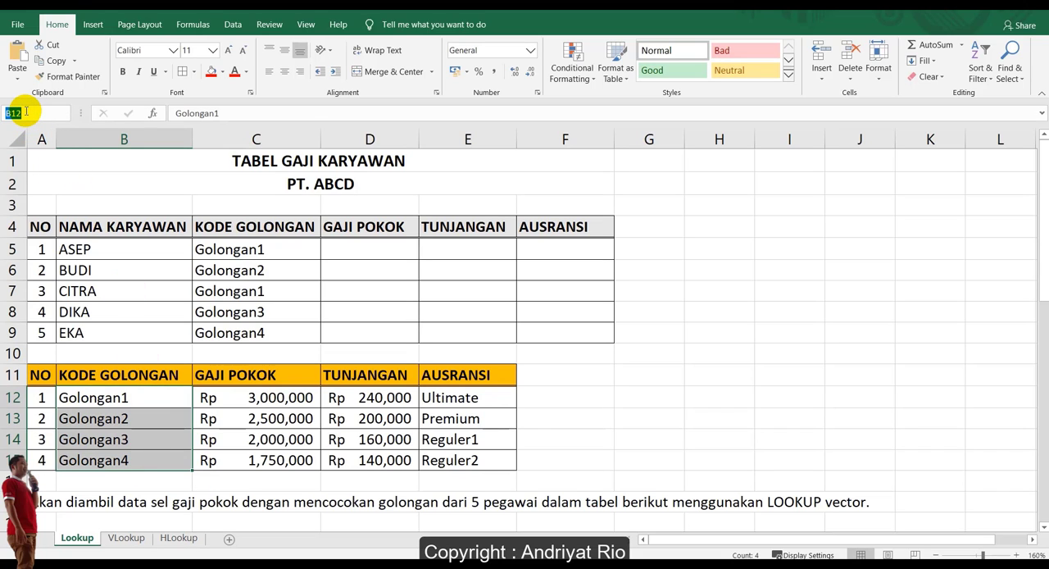
pyautogui.write('Golongan')
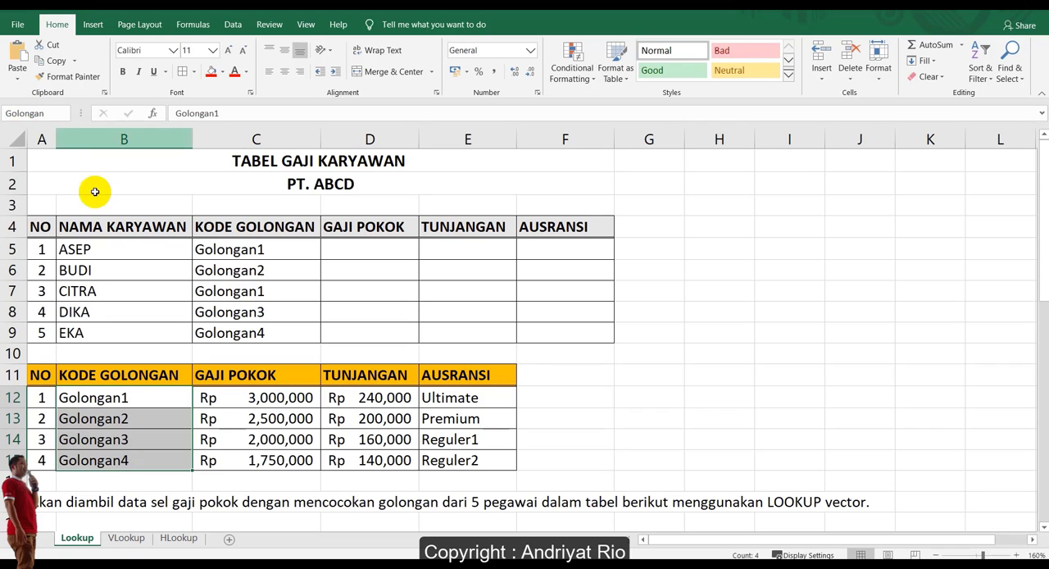
pyautogui.click(63, 117)
pyautogui.click(63, 118)
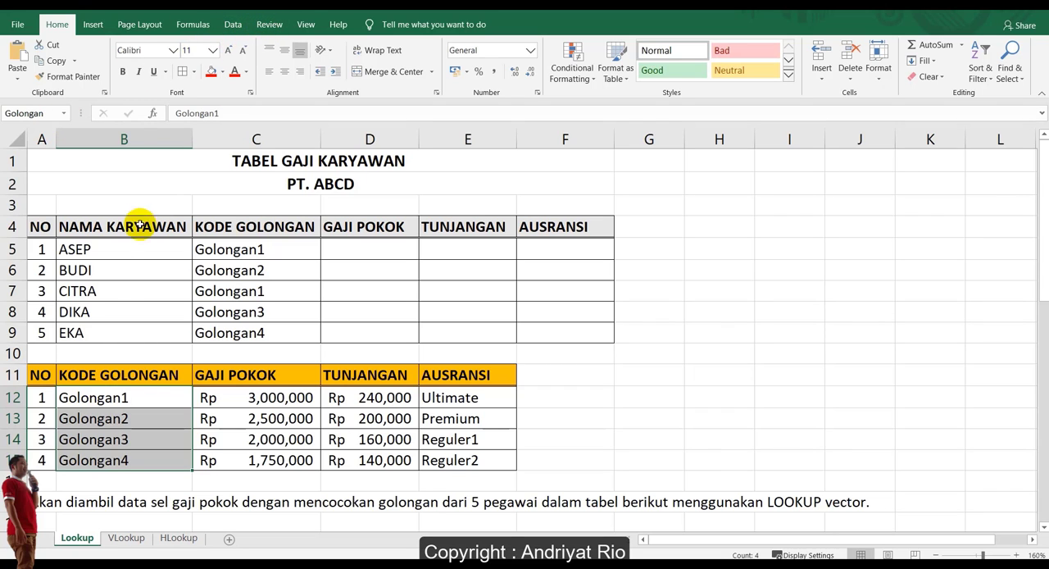
pyautogui.moveTo(155, 398); pyautogui.dragTo(155, 456)
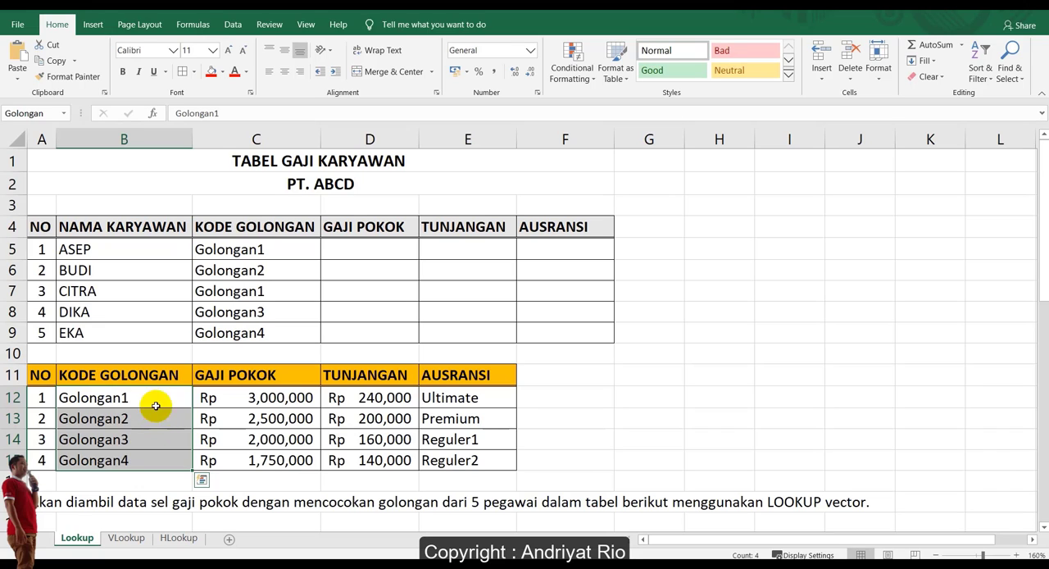
pyautogui.click(156, 398)
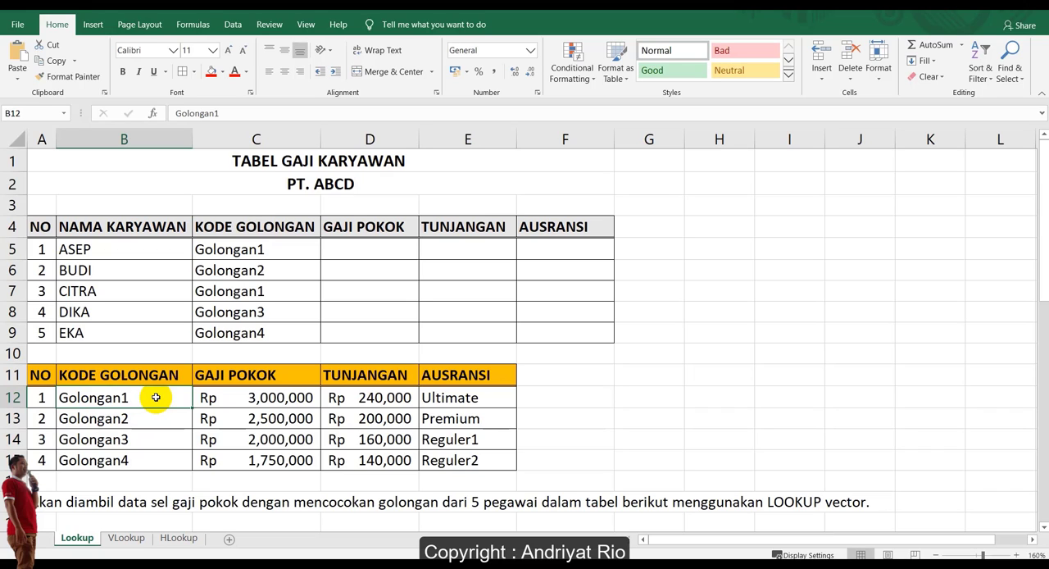
pyautogui.click(145, 462)
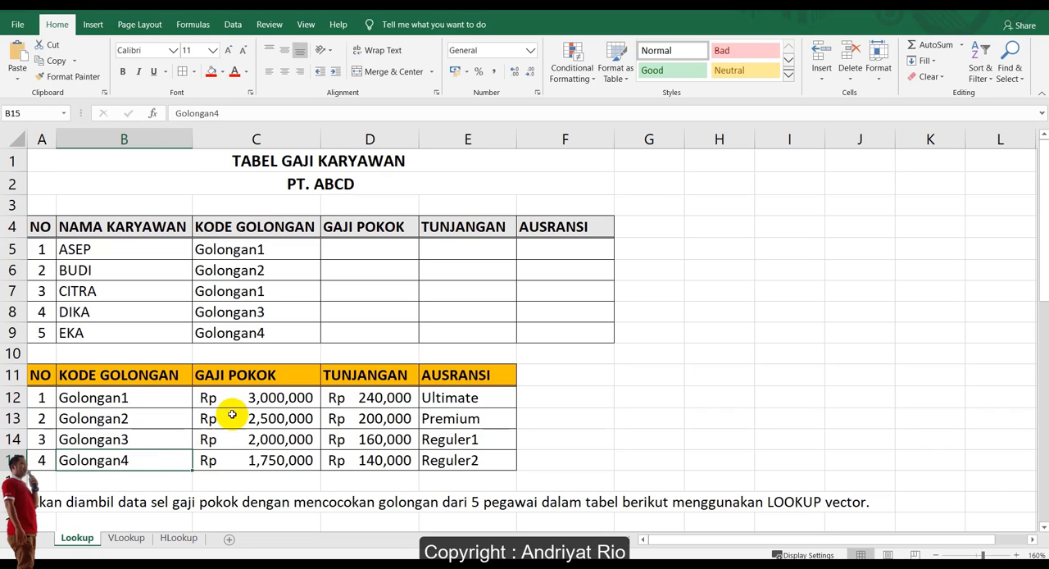
# Name the reference table's GAJI POKOK range C12:C15 as Gaji_Pokok.
pyautogui.click(271, 396)
pyautogui.moveTo(275, 418); pyautogui.dragTo(275, 459)
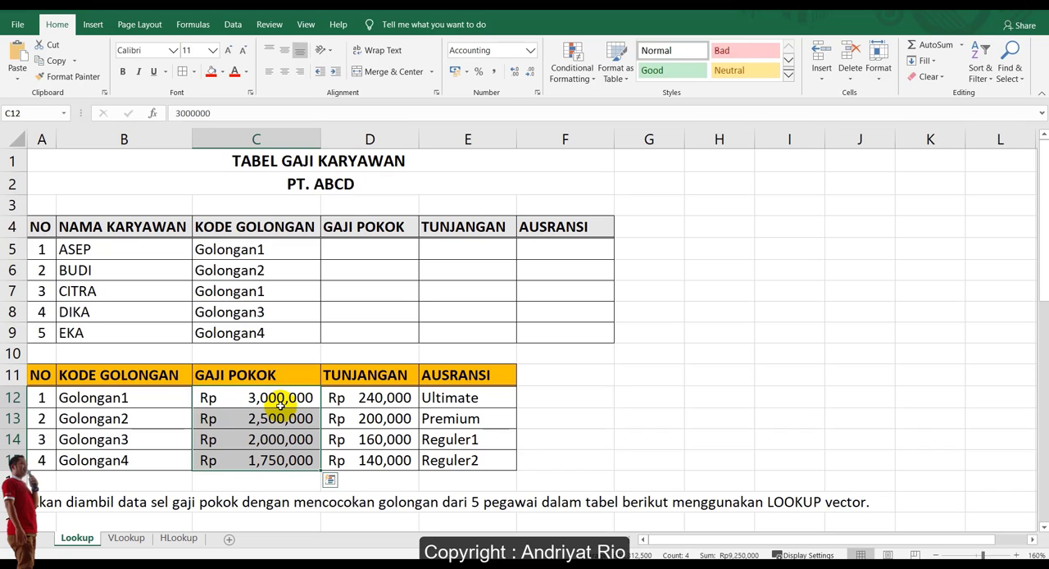
pyautogui.click(38, 115)
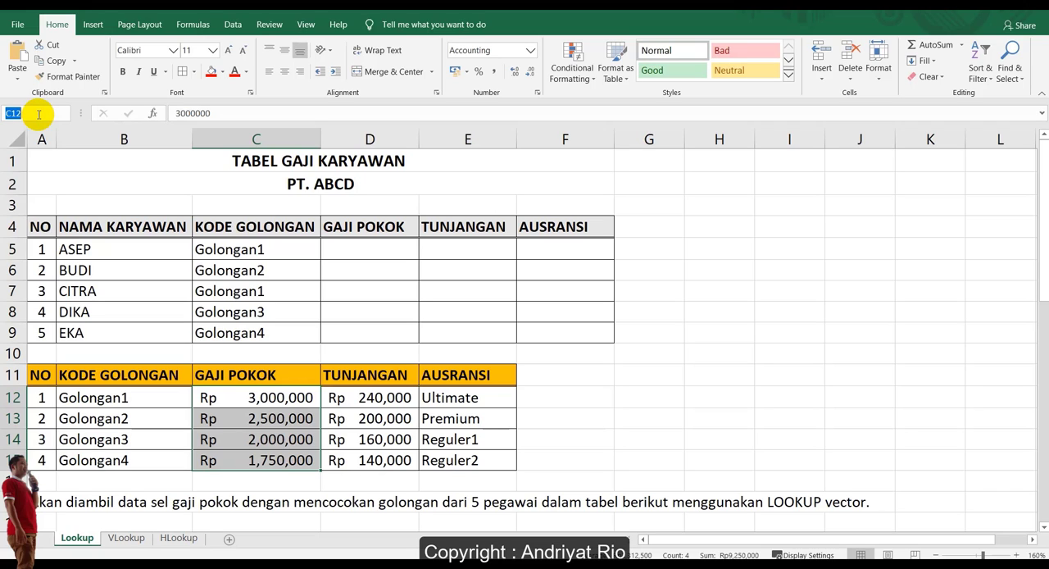
pyautogui.write('Gaji_Pokok')
pyautogui.press('Return')
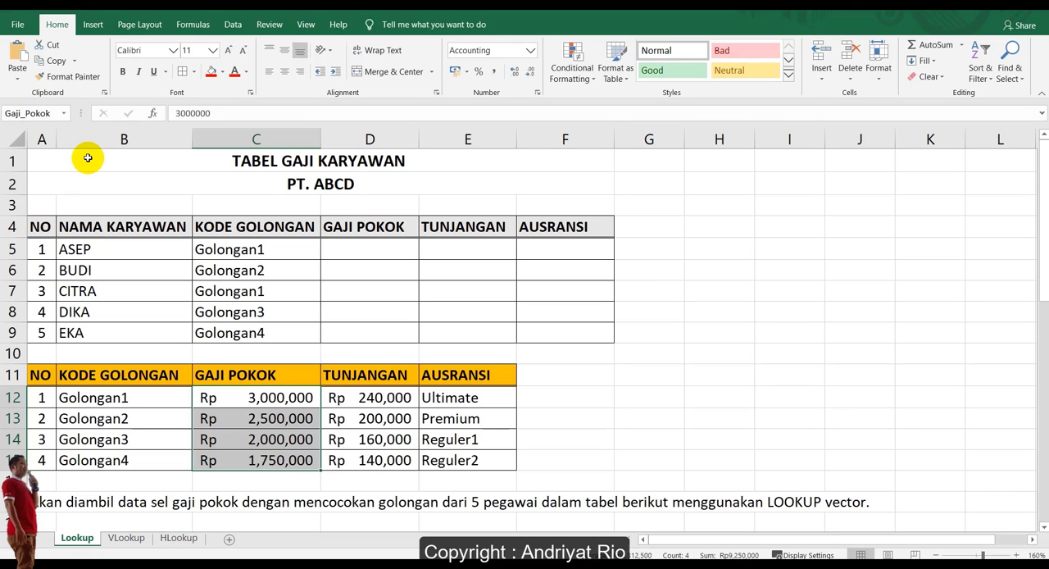
# Name the reference table's TUNJANGAN range D12:D15 as Tunjangan.
pyautogui.click(361, 397)
pyautogui.moveTo(361, 397); pyautogui.dragTo(366, 459)
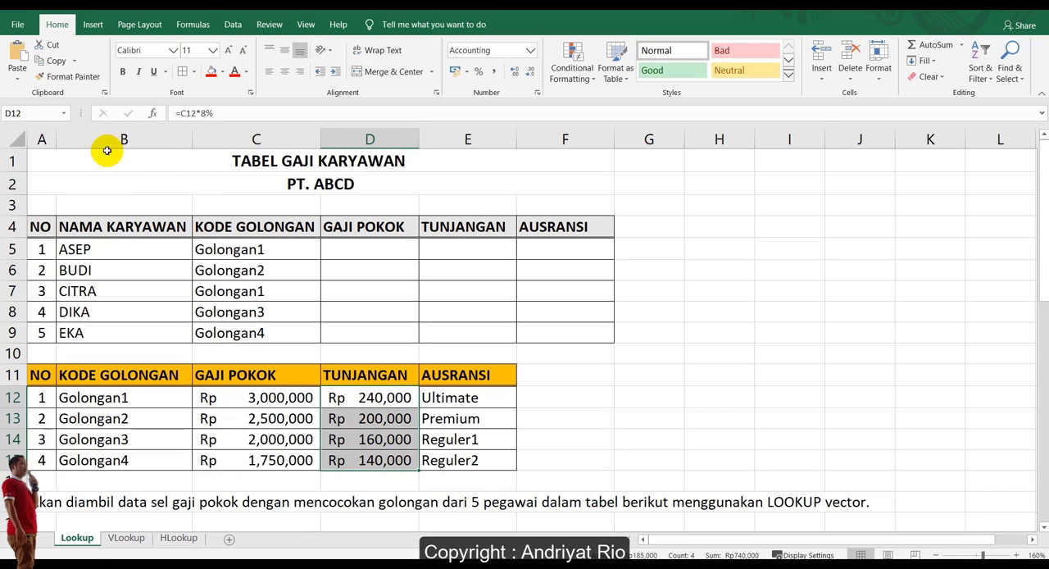
pyautogui.click(38, 114)
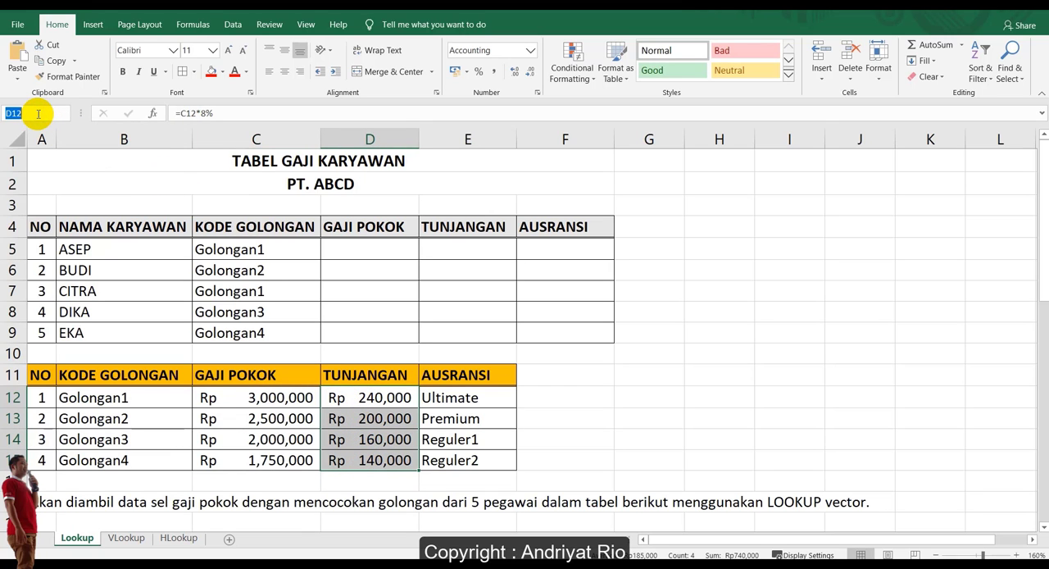
pyautogui.write('Y')
pyautogui.write('unjangan')
pyautogui.press('Return')
# Name the reference table's insurance range E12:E15 as Asuransi.
pyautogui.moveTo(449, 400); pyautogui.dragTo(455, 460)
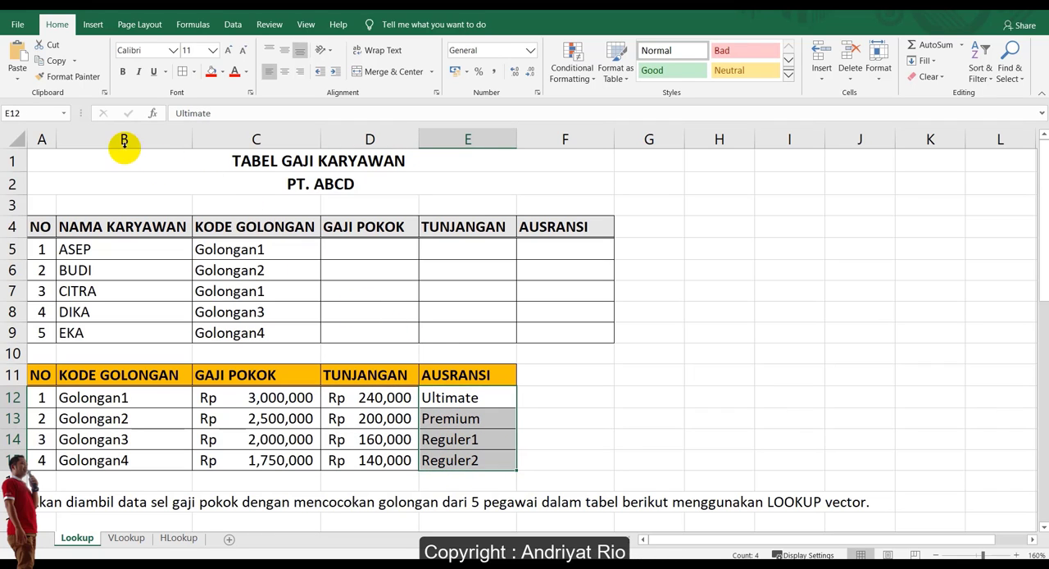
pyautogui.click(45, 110)
pyautogui.write('A')
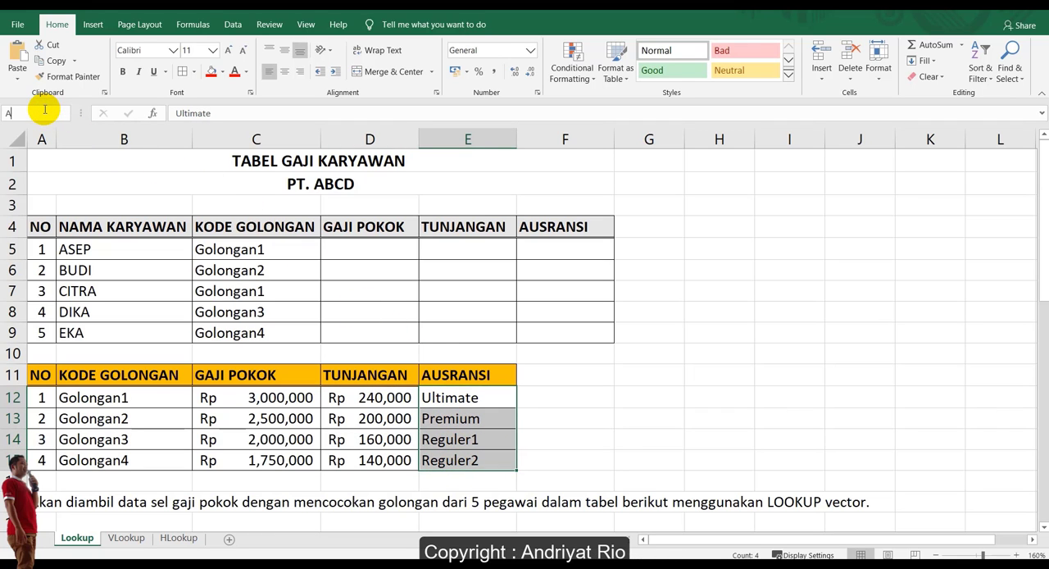
pyautogui.write('suranj')
pyautogui.press('Return')
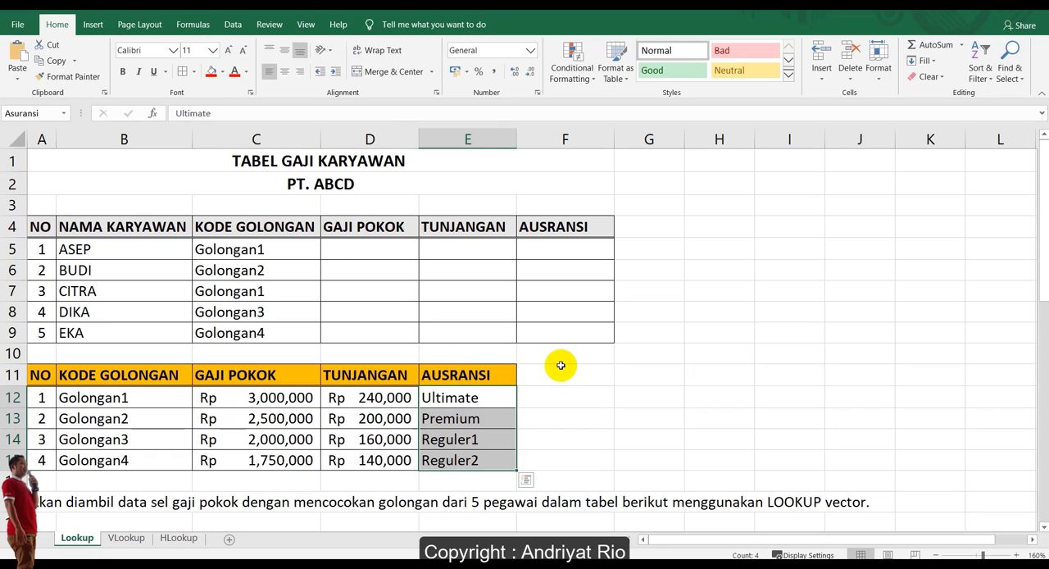
pyautogui.click(541, 370)
pyautogui.click(576, 285)
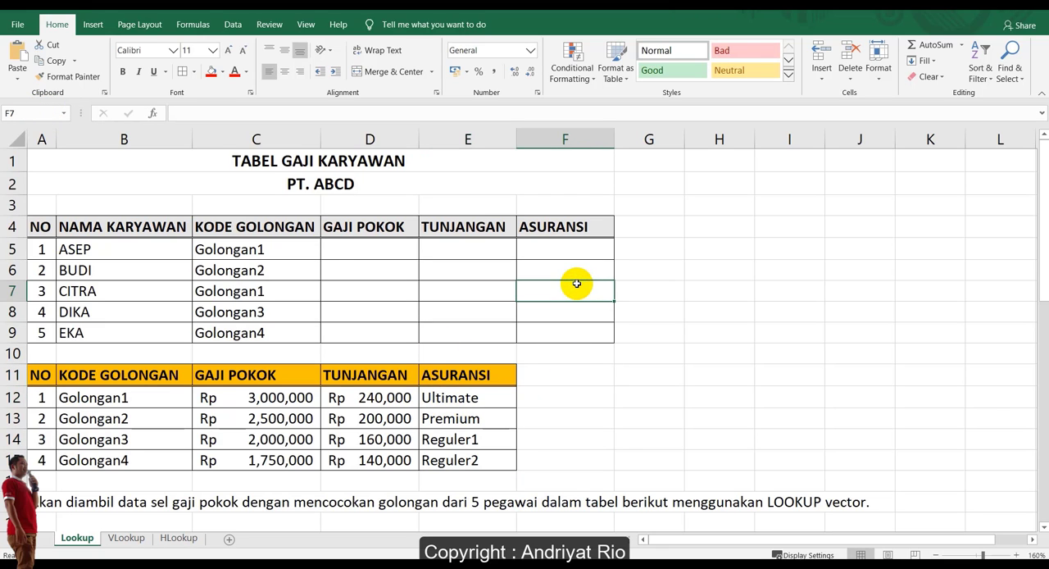
# Enter =LOOKUP(C5,Golongan,Gaji_Pokok) in cell D5 to retrieve the first employee's base salary.
pyautogui.click(372, 249)
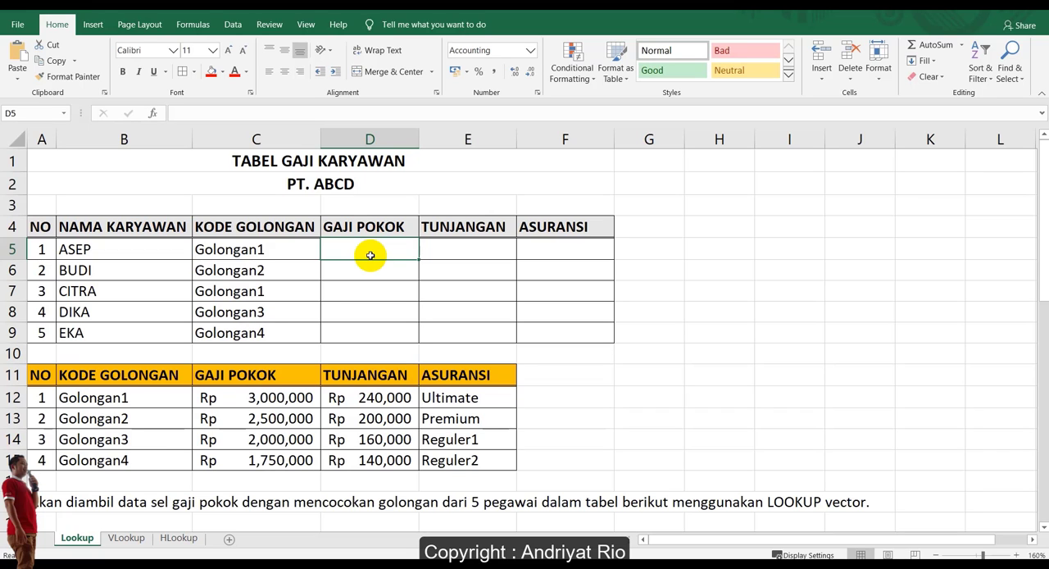
pyautogui.write('=')
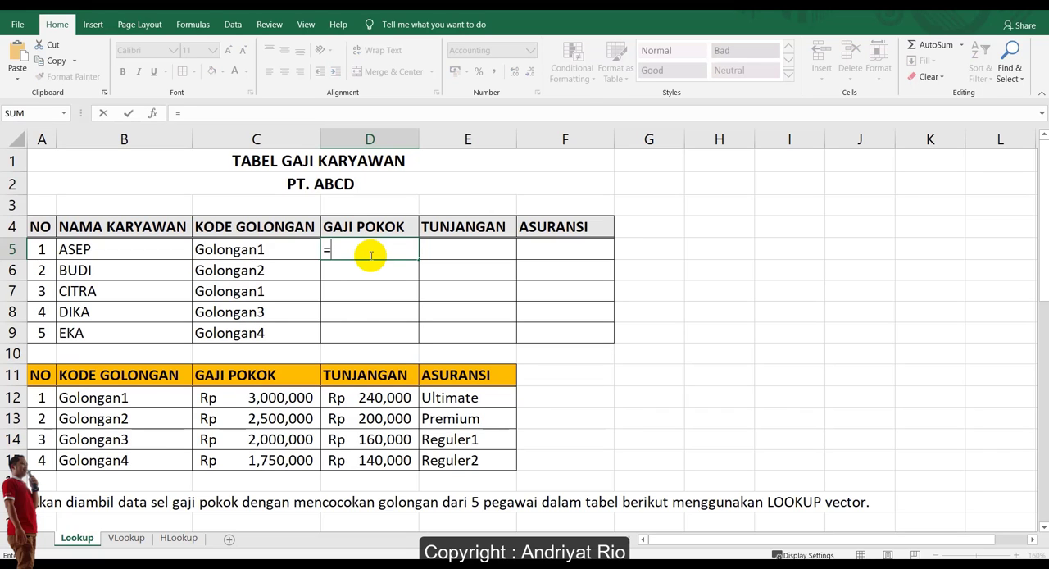
pyautogui.write('loo')
pyautogui.press('Tab')
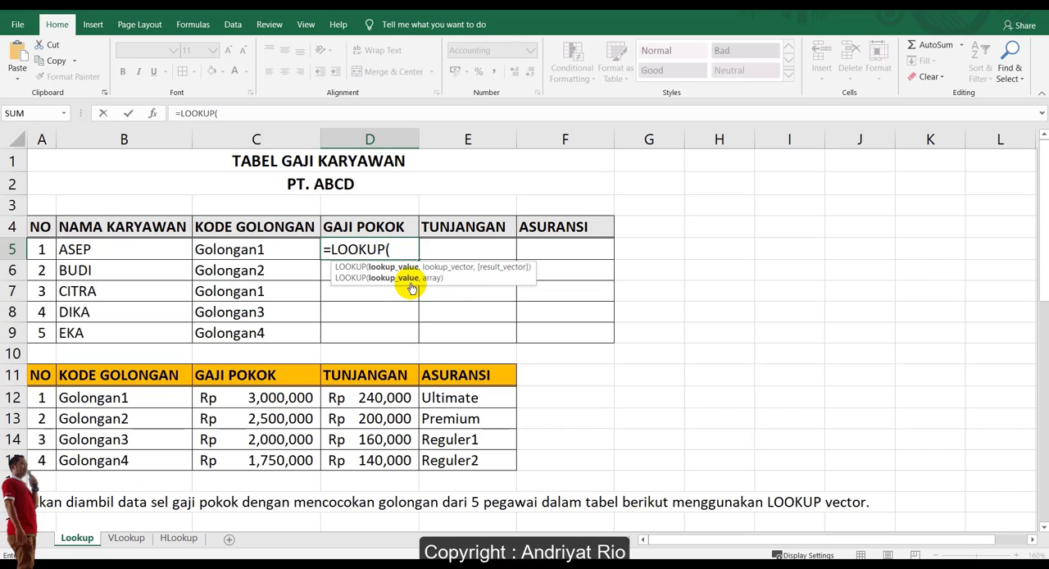
pyautogui.click(251, 246)
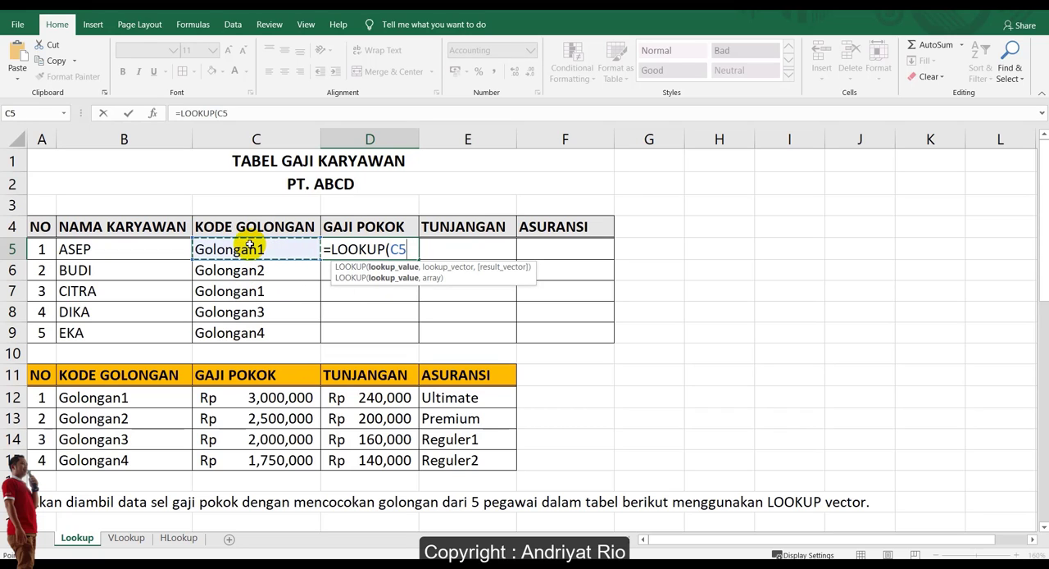
pyautogui.write(',')
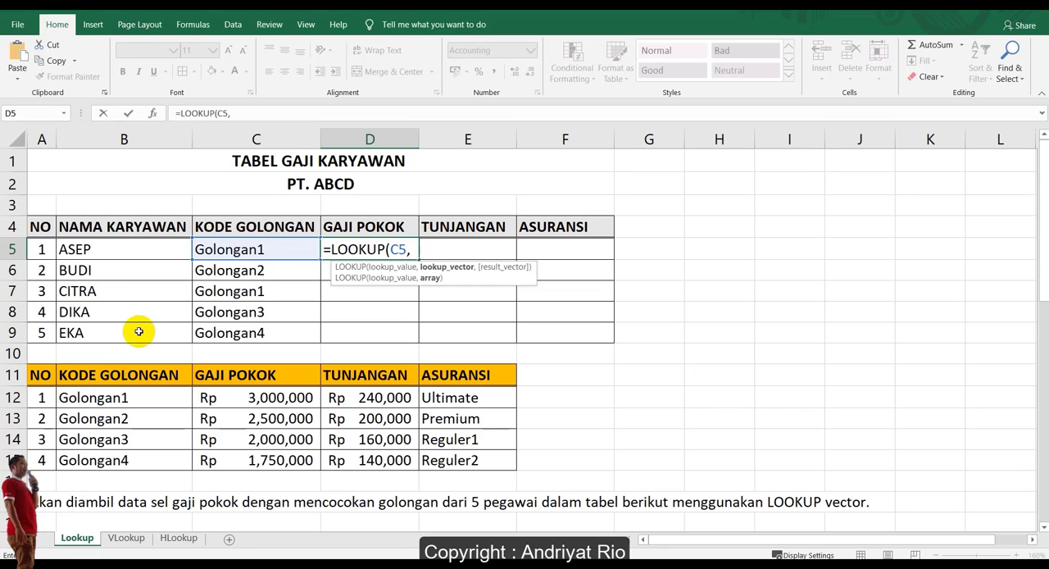
pyautogui.write('G')
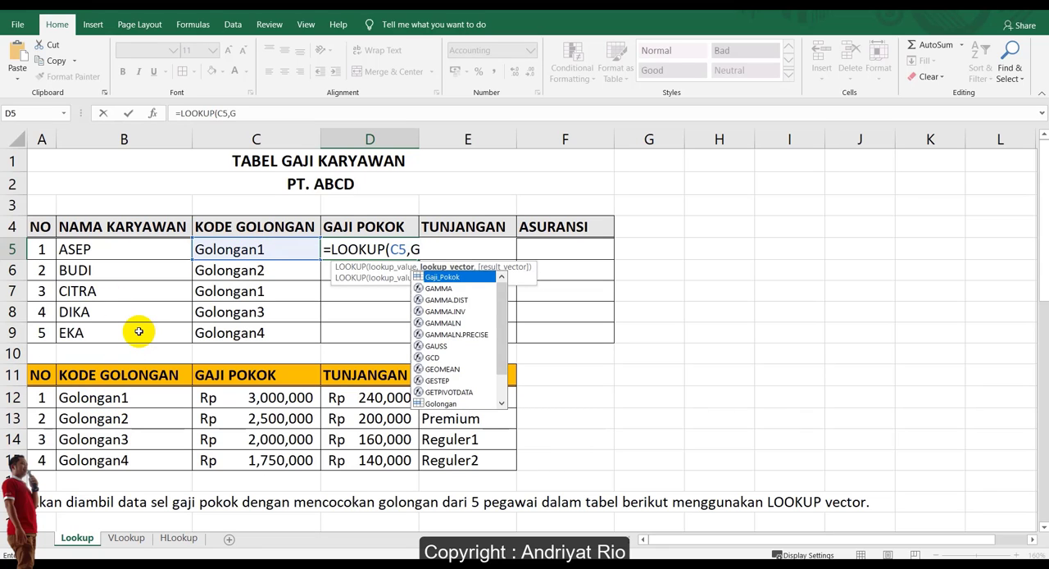
pyautogui.write('o')
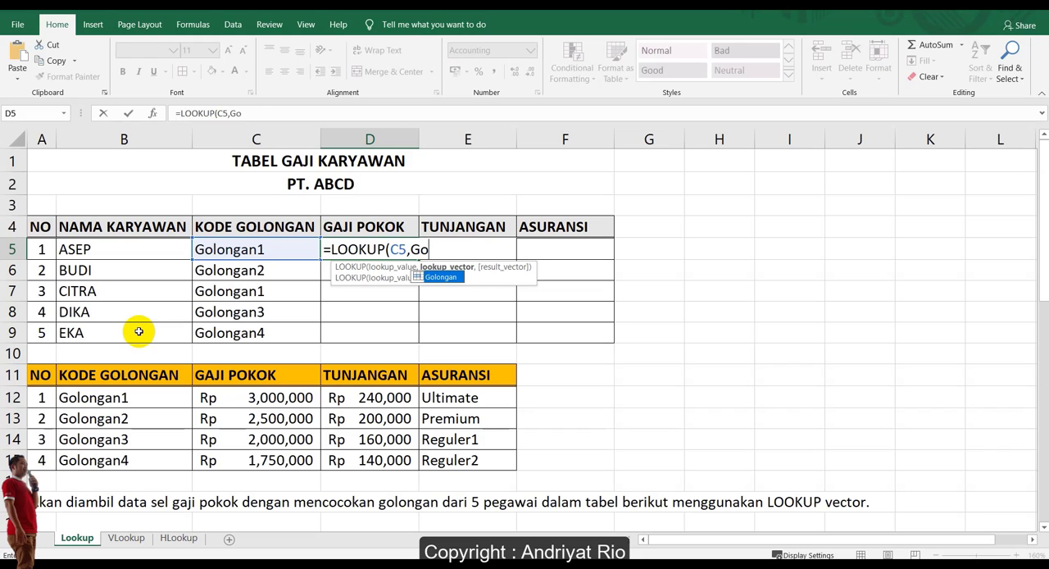
pyautogui.press('Tab')
pyautogui.write(',')
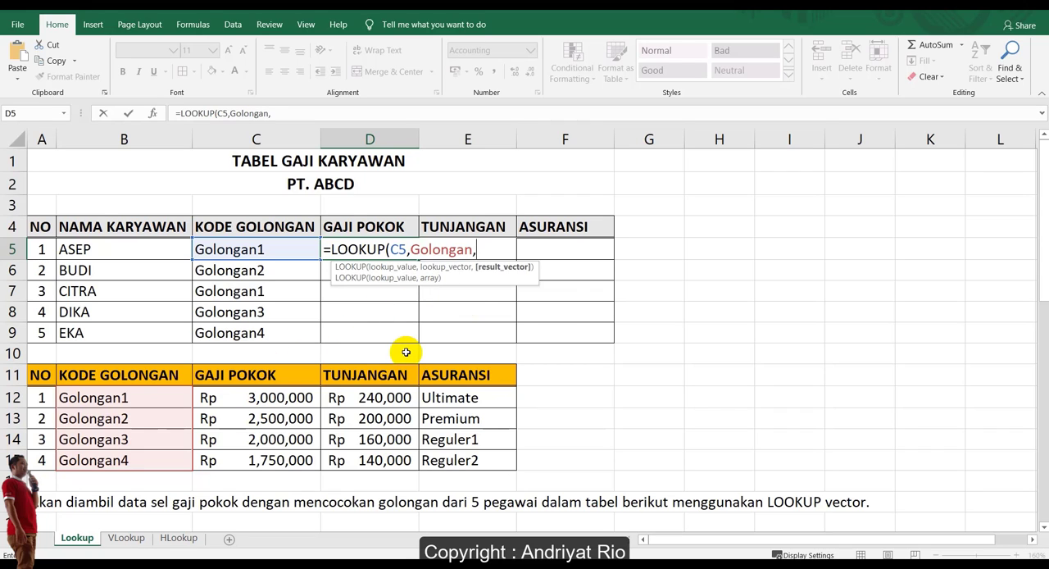
pyautogui.write('ga')
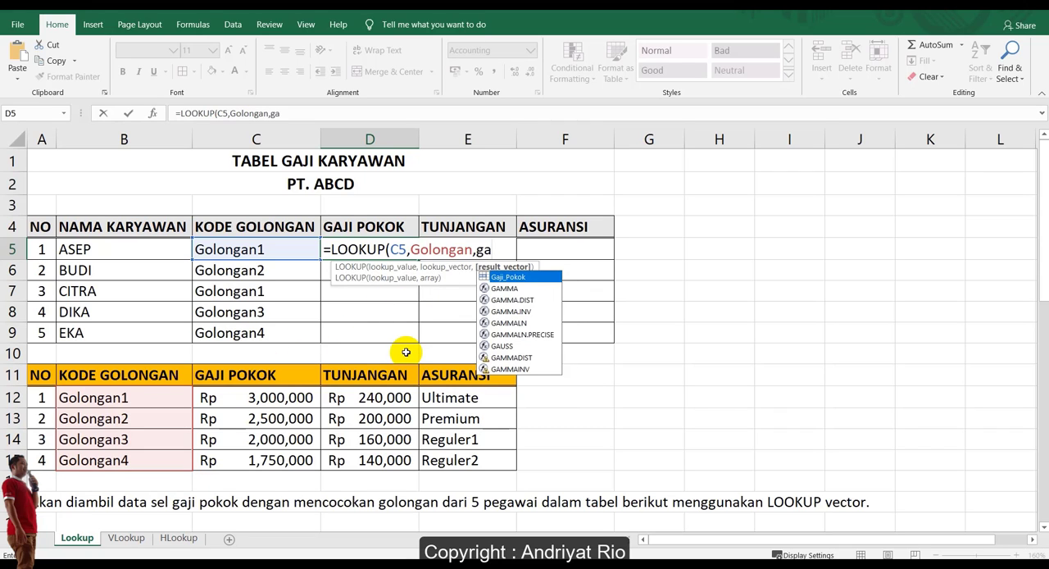
pyautogui.press('Tab')
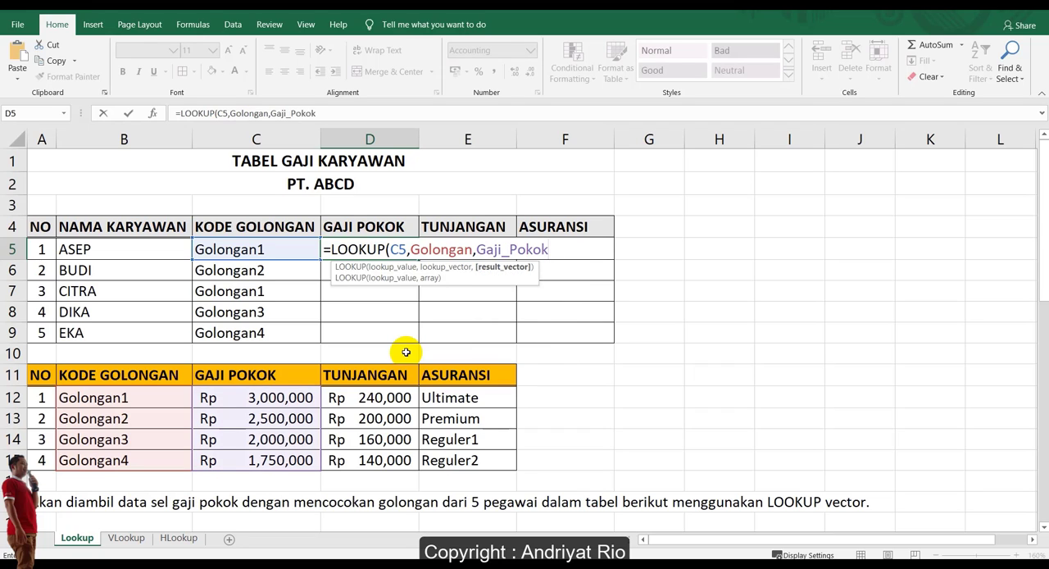
pyautogui.write(')')
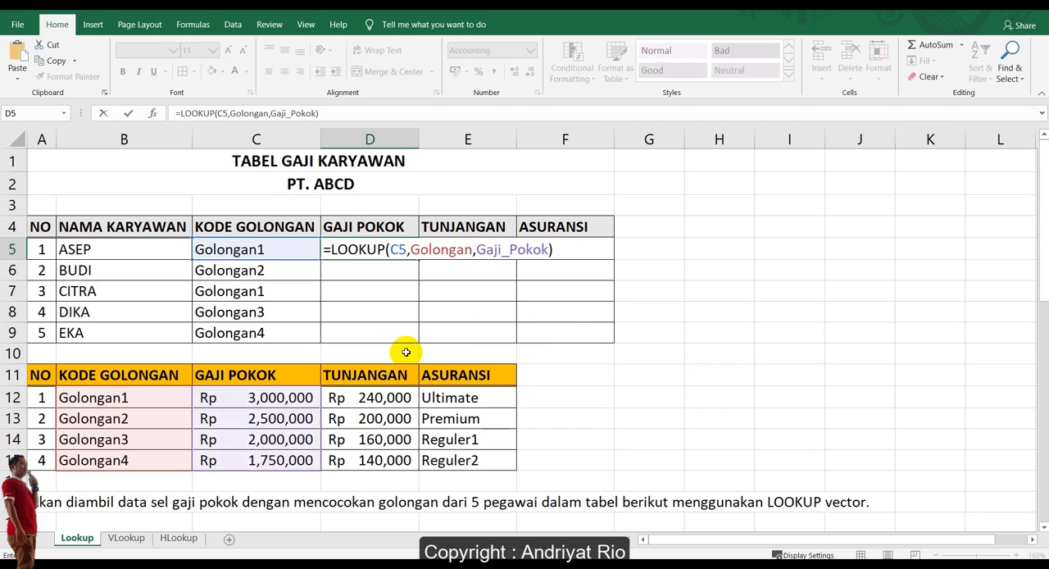
pyautogui.hotkey('ctrl', 'Return')
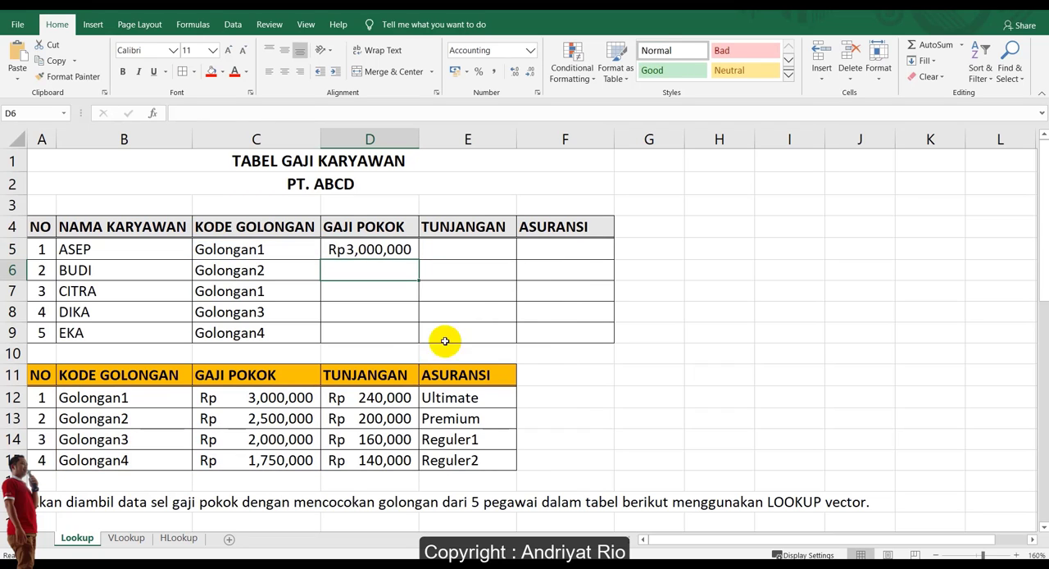
# Copy the base salary LOOKUP formula from D5 down to D9 for the remaining employees.
pyautogui.moveTo(418, 259); pyautogui.dragTo(418, 346)
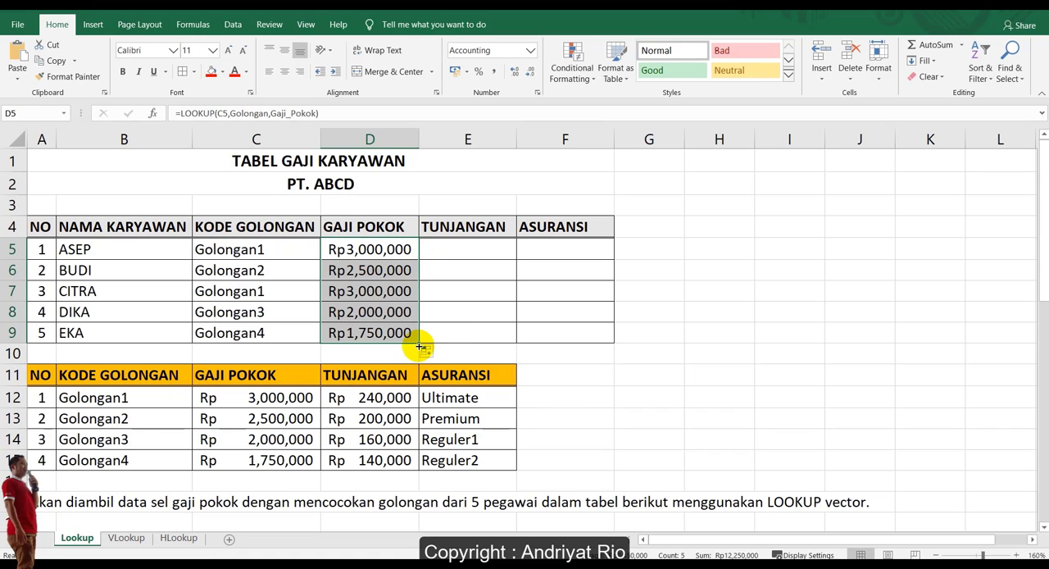
pyautogui.click(382, 277)
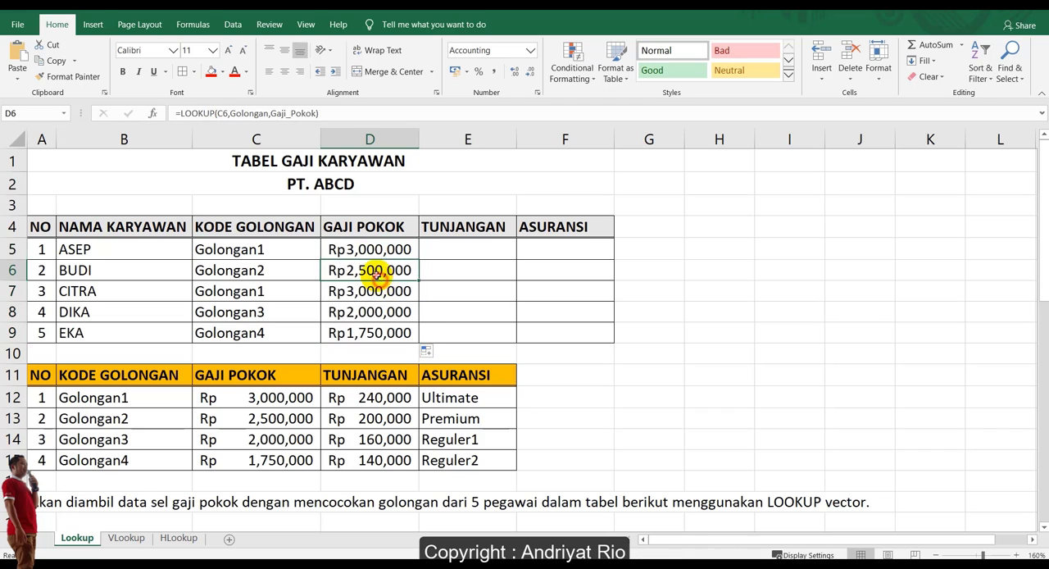
# Check the copied base salary formulas in D5:D9 against each employee's KODE GOLONGAN in column C.
pyautogui.moveTo(386, 251); pyautogui.dragTo(381, 332)
pyautogui.click(368, 292)
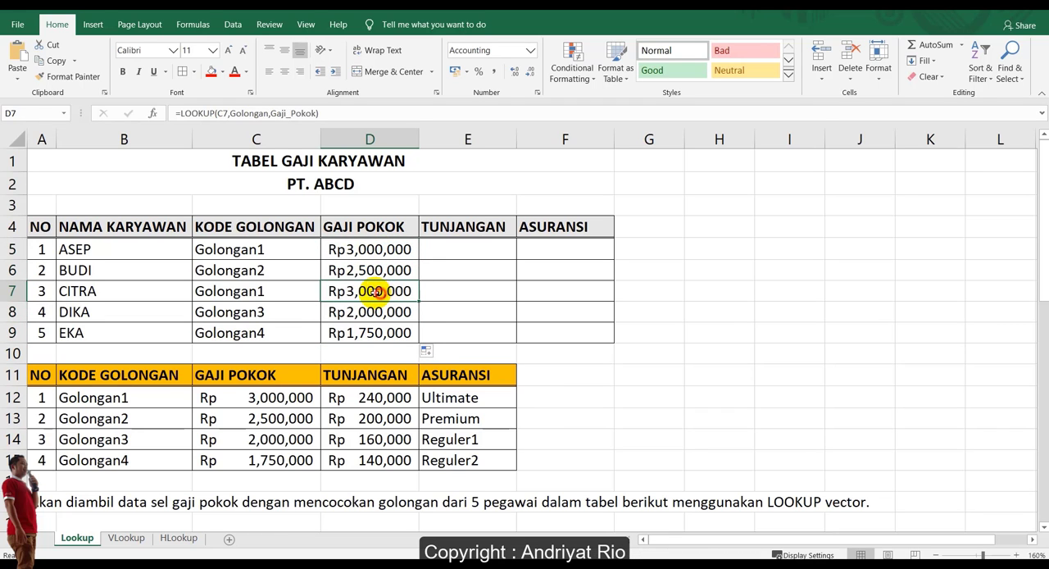
pyautogui.click(274, 293)
pyautogui.click(270, 312)
pyautogui.click(353, 314)
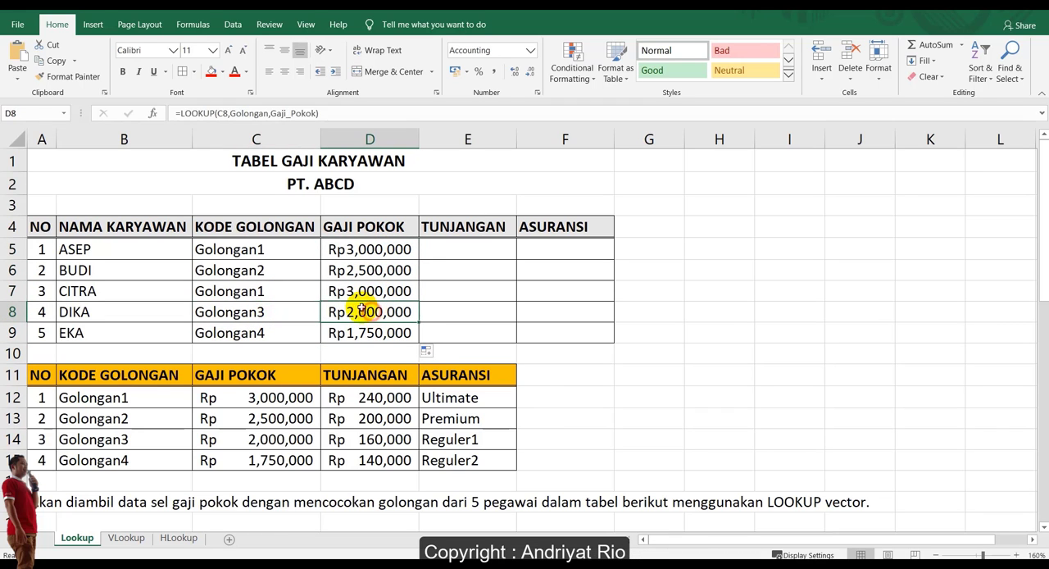
pyautogui.click(269, 247)
pyautogui.moveTo(267, 277); pyautogui.dragTo(267, 334)
pyautogui.click(284, 259)
pyautogui.click(348, 289)
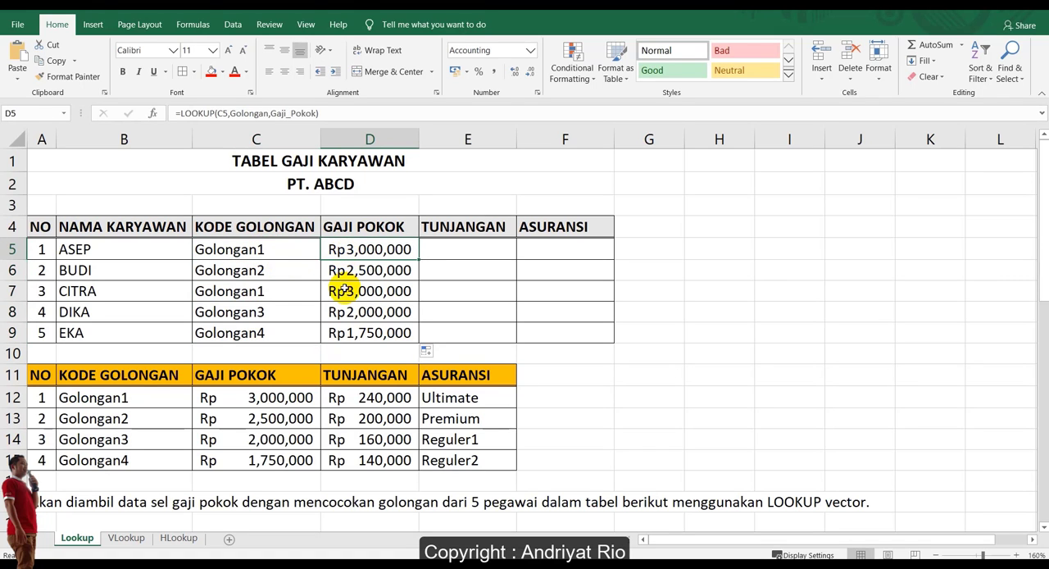
# Enter =LOOKUP(C5,Golongan,Tunjangan) in cell E5 and copy it down to E9 to fill every employee's allowance.
pyautogui.click(455, 248)
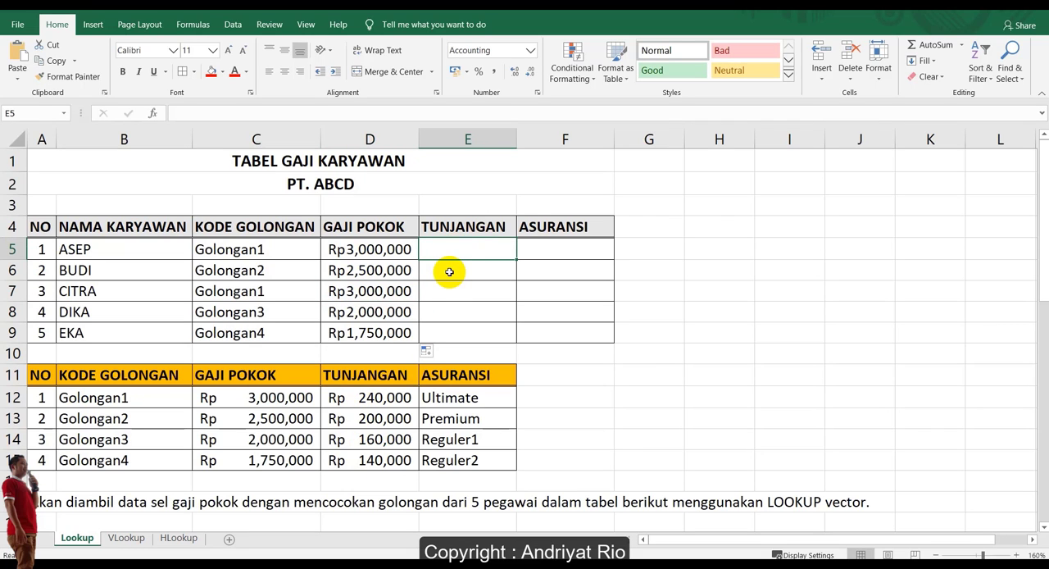
pyautogui.write('=')
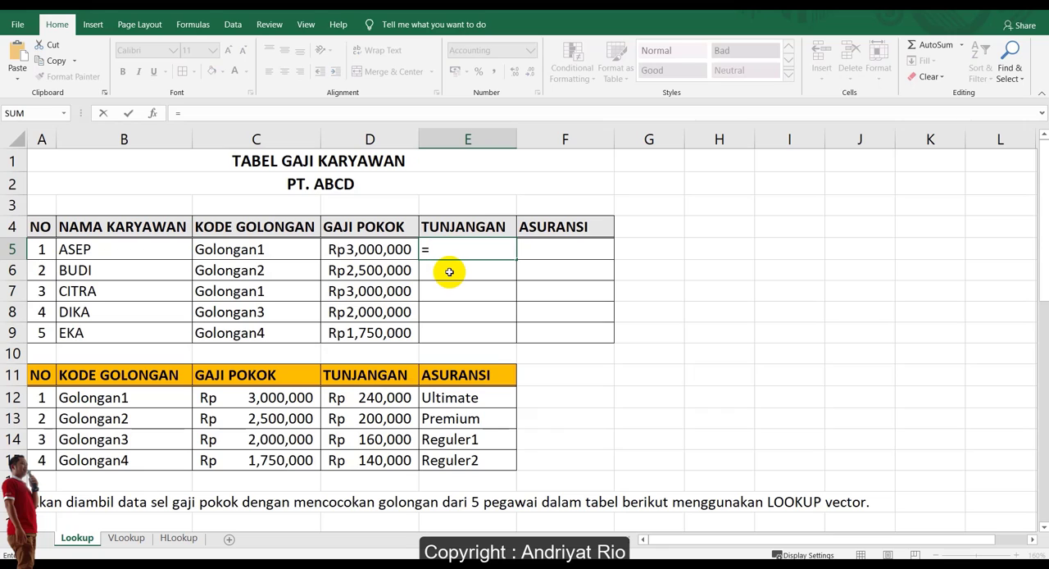
pyautogui.write('loo')
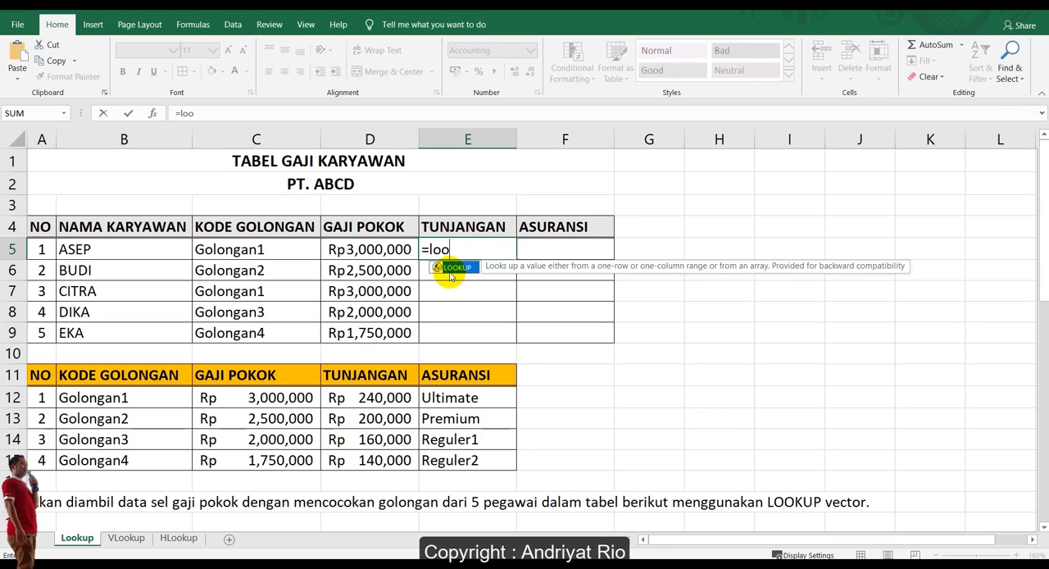
pyautogui.press('Tab')
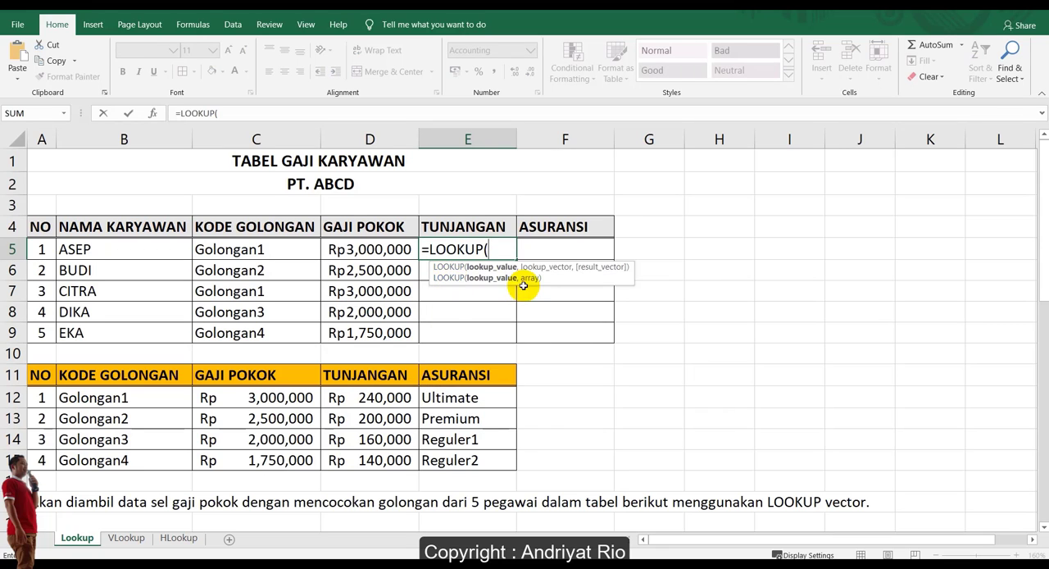
pyautogui.click(242, 251)
pyautogui.write(',')
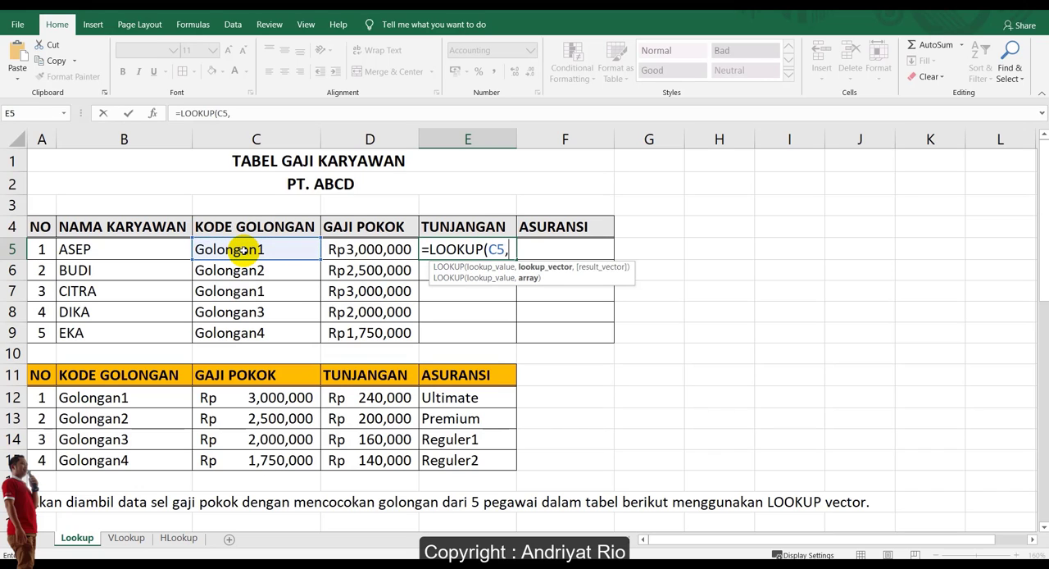
pyautogui.write('Golongan,')
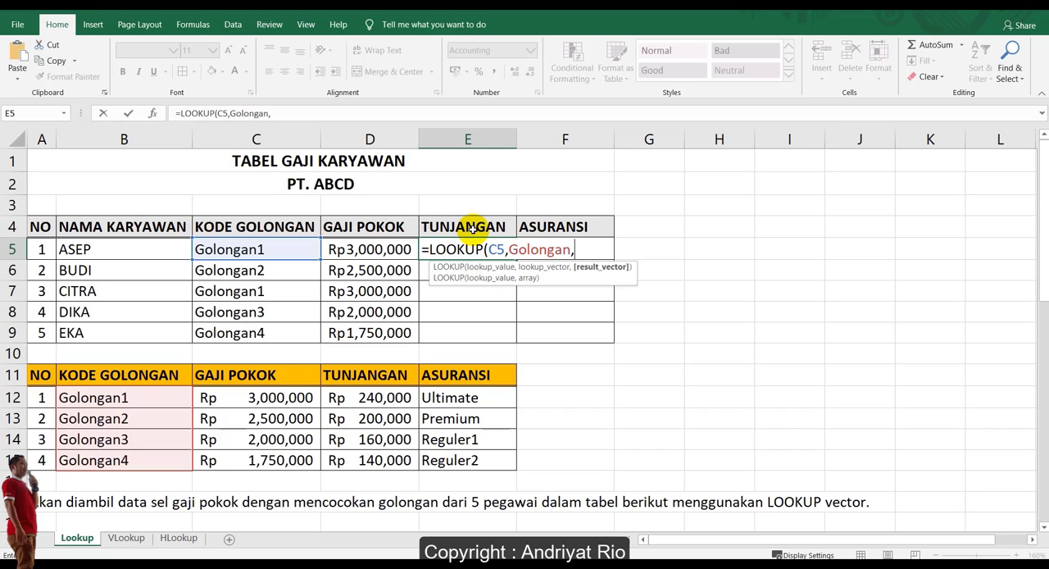
pyautogui.write('tuj')
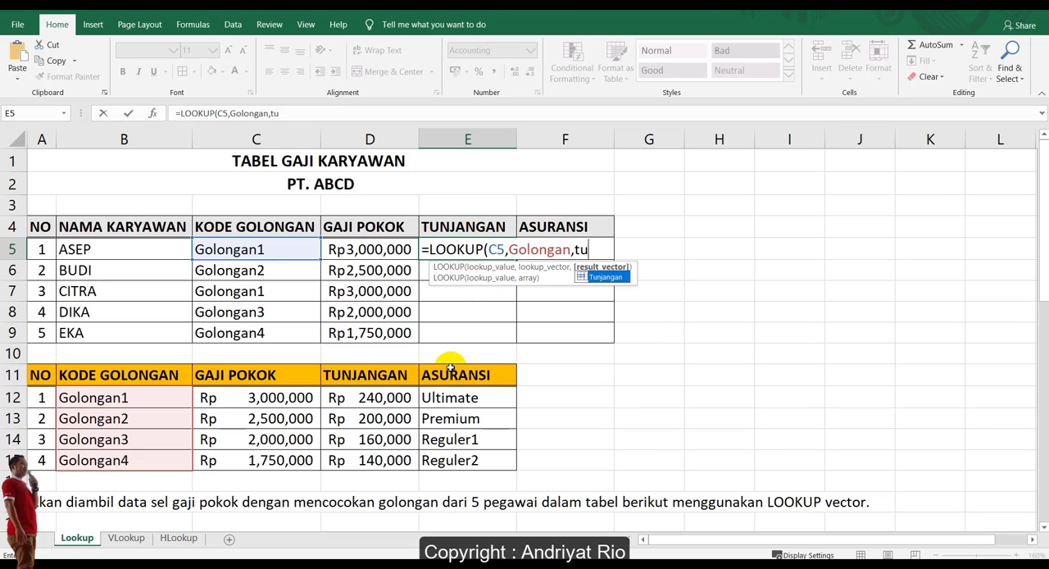
pyautogui.press('Tab')
pyautogui.write(')')
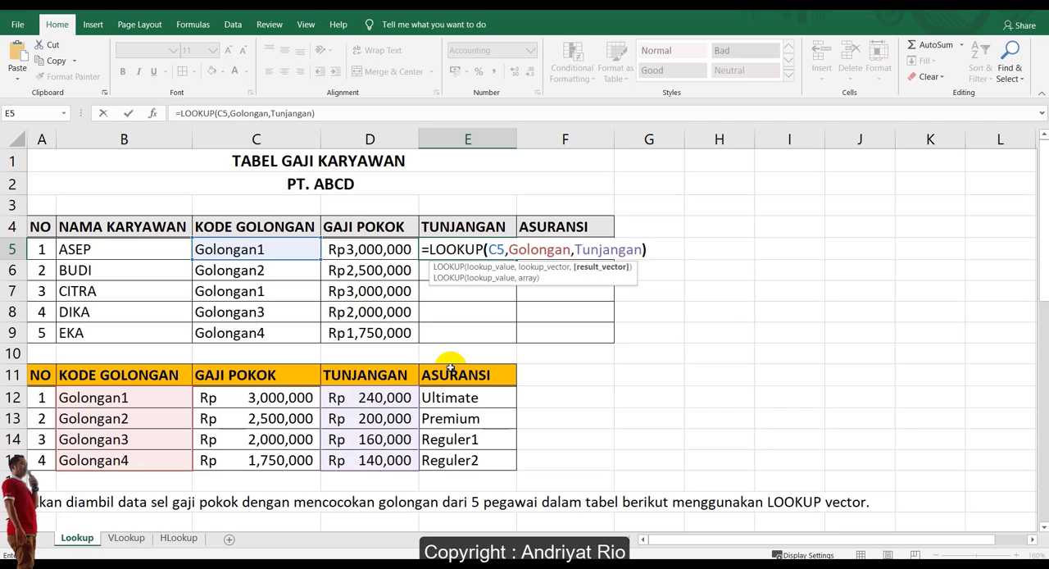
pyautogui.press('Return')
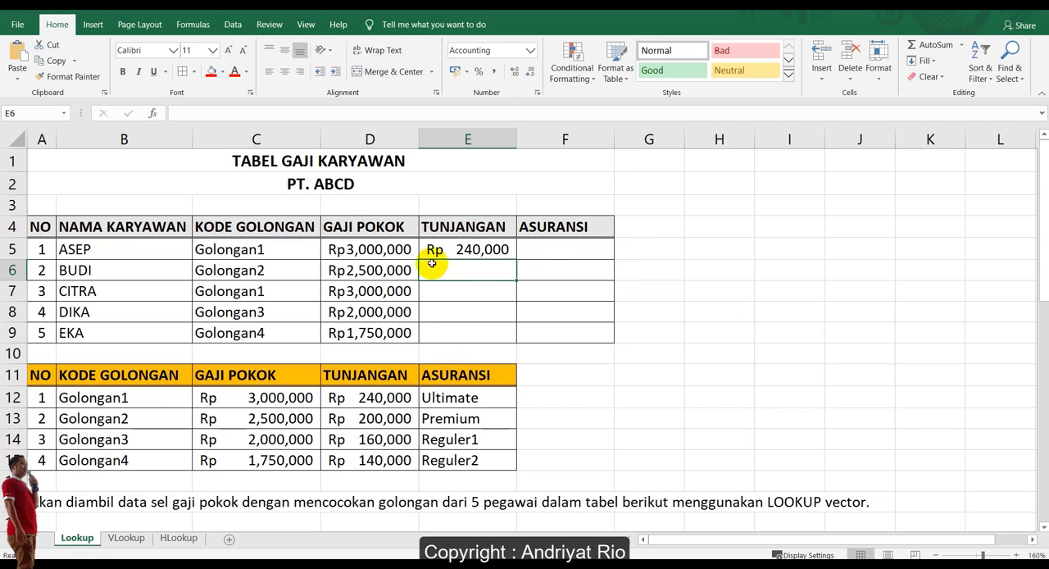
pyautogui.click(468, 247)
pyautogui.moveTo(513, 260); pyautogui.dragTo(519, 334)
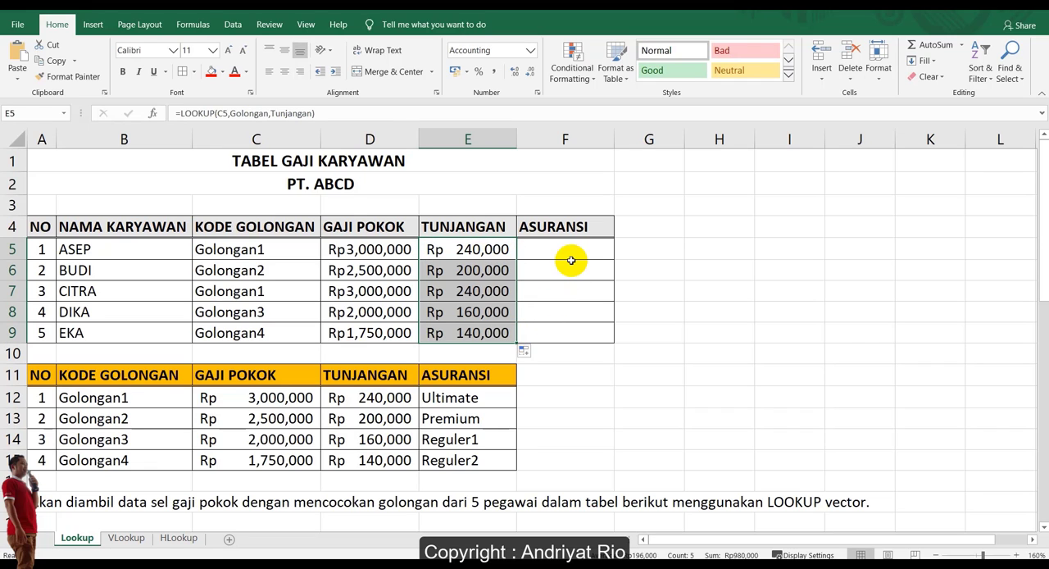
# Enter =LOOKUP(C5,Golongan,Asuransi) in cell F5 and copy it down to F9 to fill every employee's insurance.
pyautogui.click(574, 250)
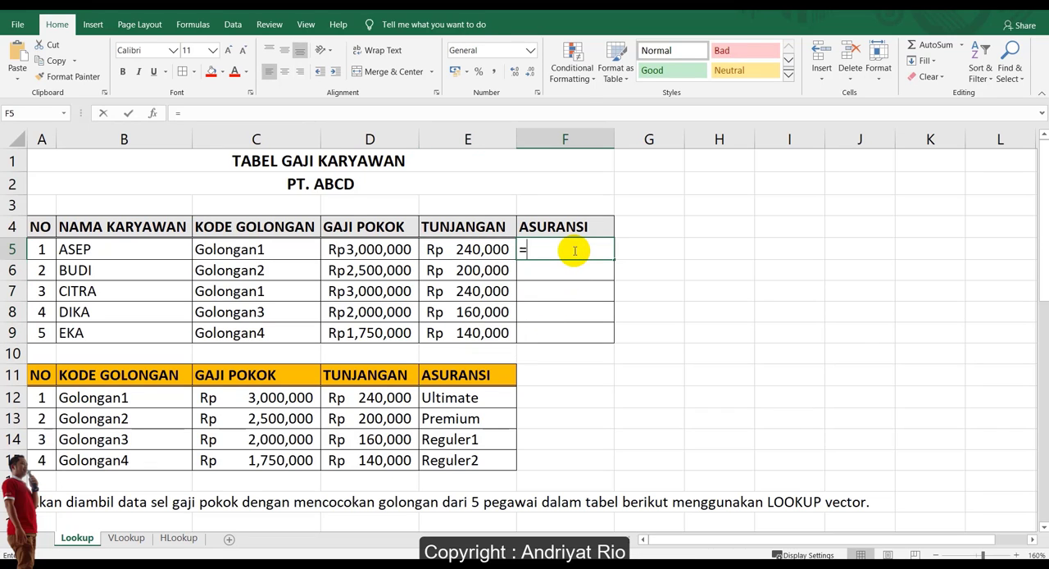
pyautogui.write('=look')
pyautogui.press('Tab')
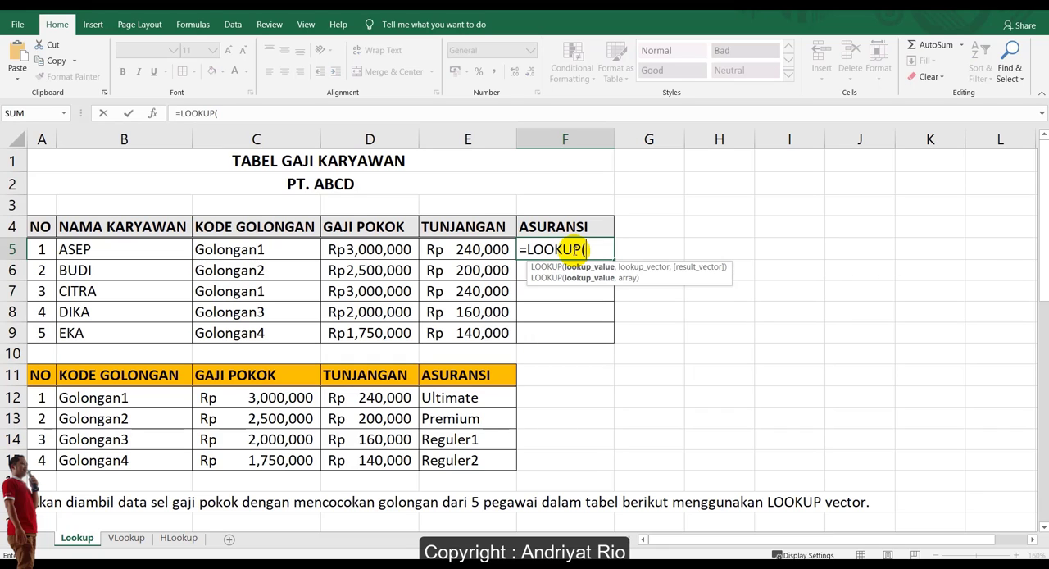
pyautogui.click(261, 249)
pyautogui.write(',')
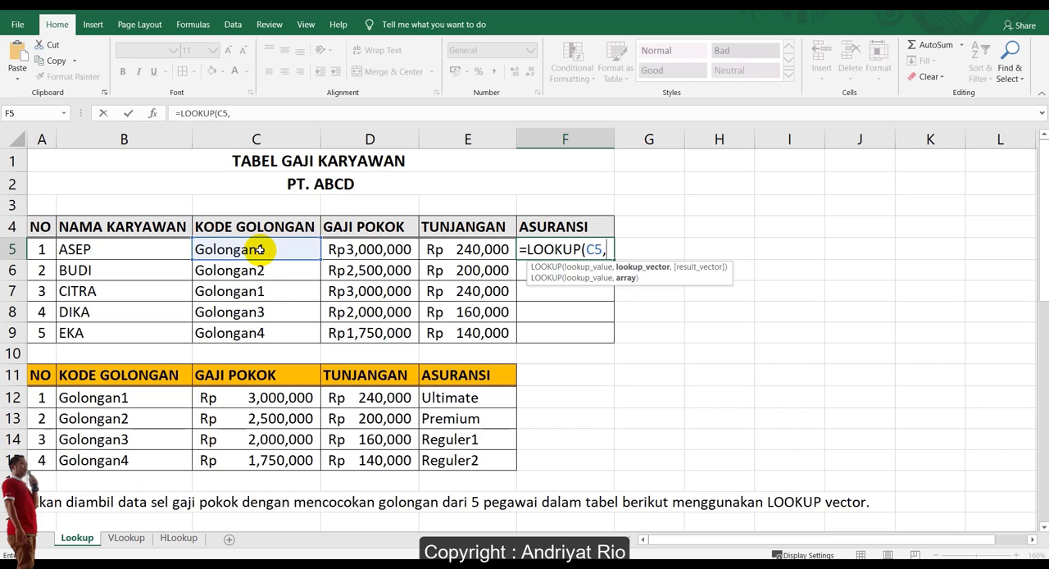
pyautogui.write('Golongan,')
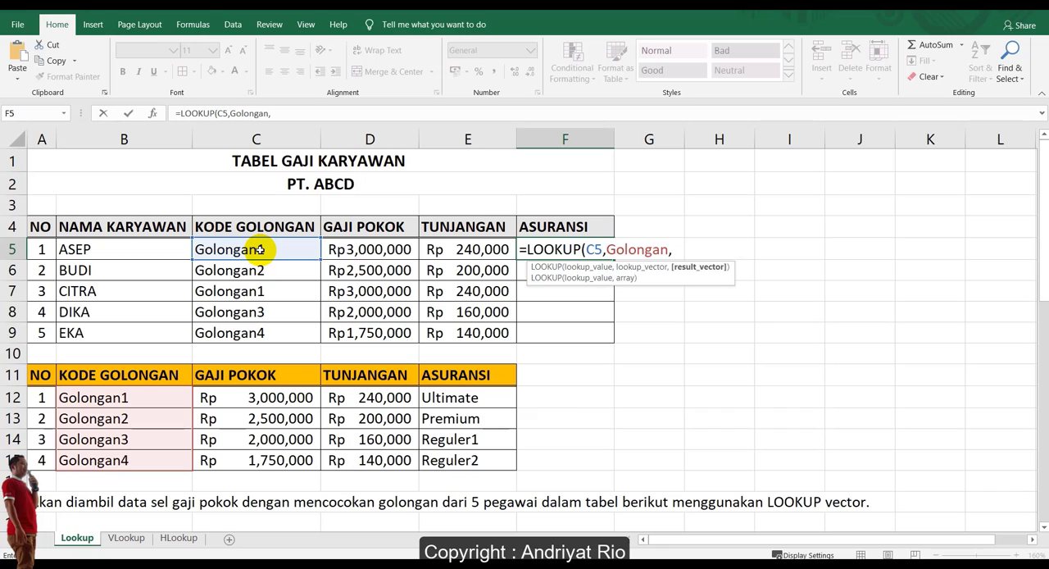
pyautogui.write('S')
pyautogui.press('BackSpace')
pyautogui.write('A')
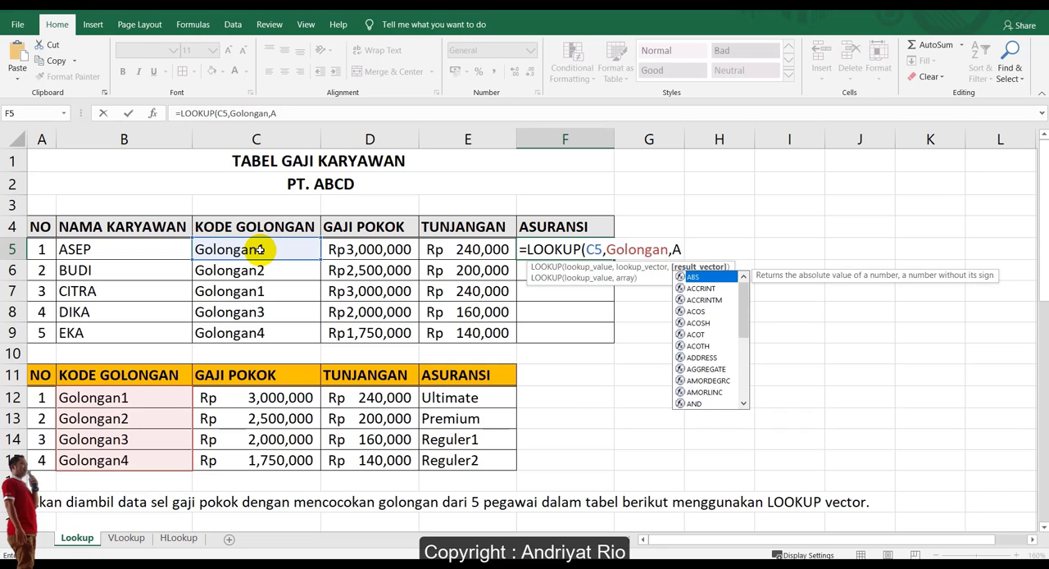
pyautogui.write('suransi')
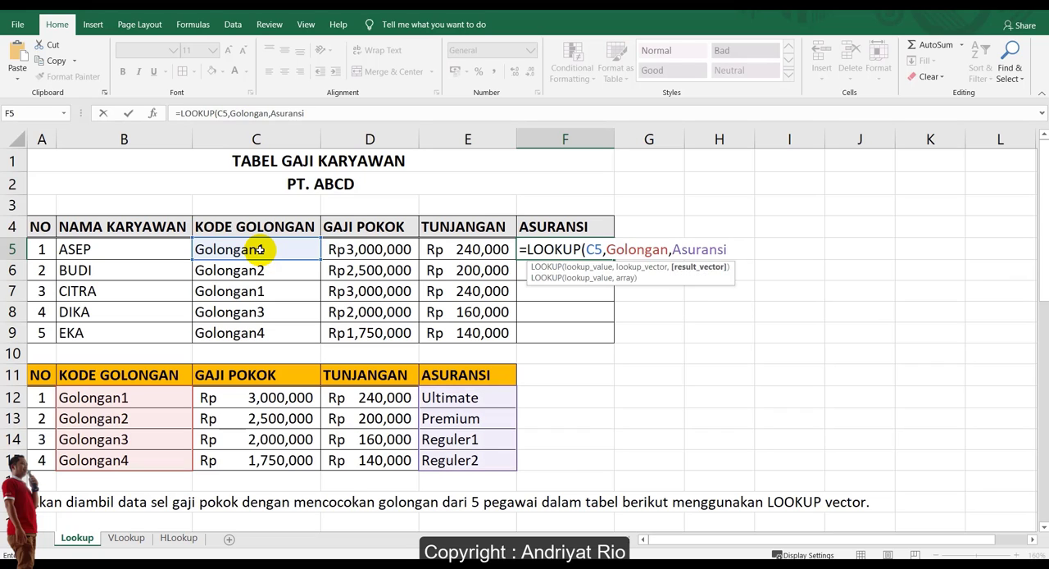
pyautogui.write(')')
pyautogui.press('Return')
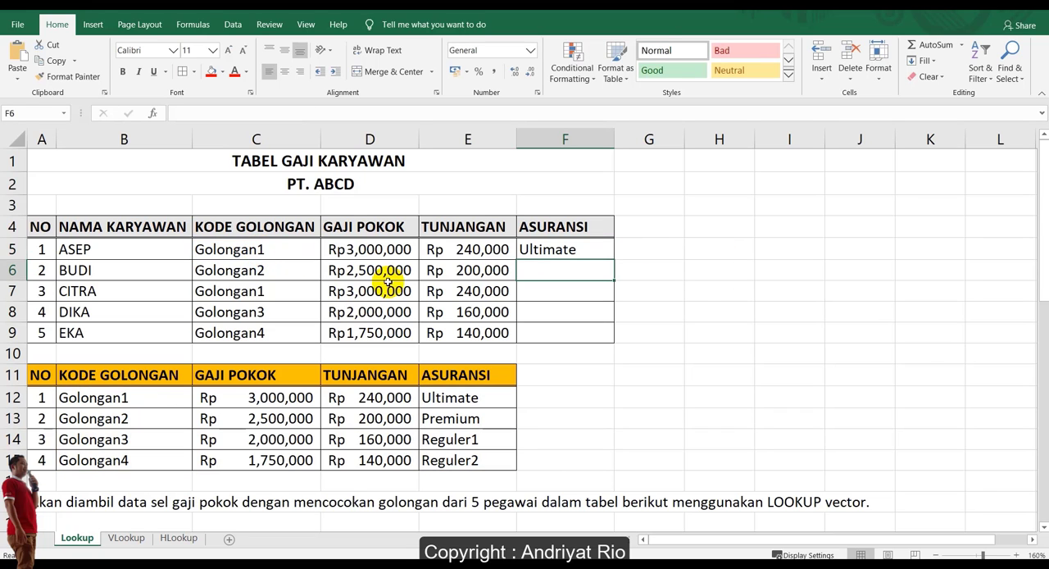
pyautogui.click(541, 249)
pyautogui.moveTo(612, 257); pyautogui.dragTo(608, 340)
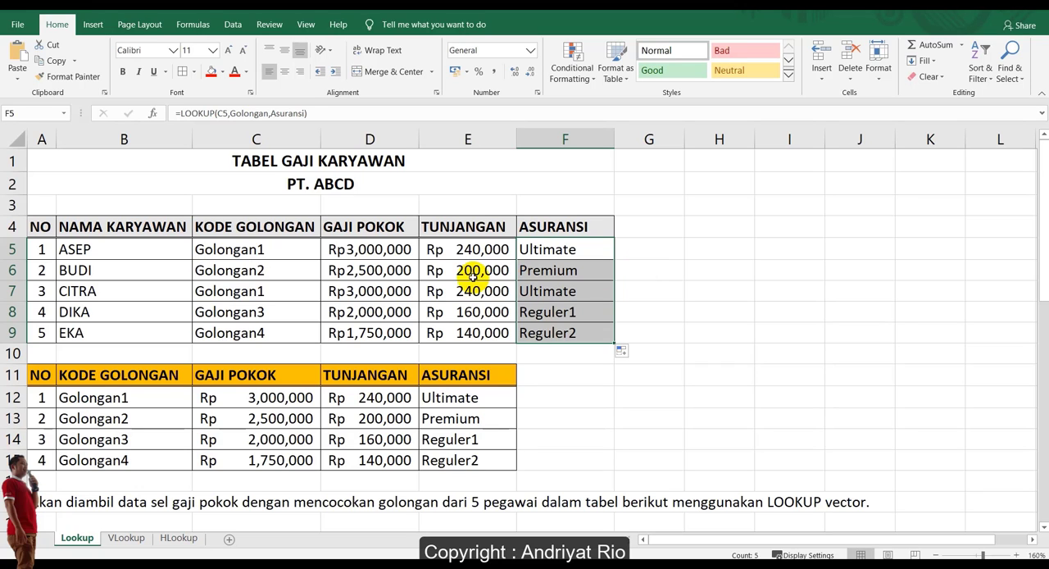
# Start a replacement LOOKUP formula in D5 with C5 as lookup value and the plain range B12:B15 as lookup vector instead of Golongan.
pyautogui.click(384, 249)
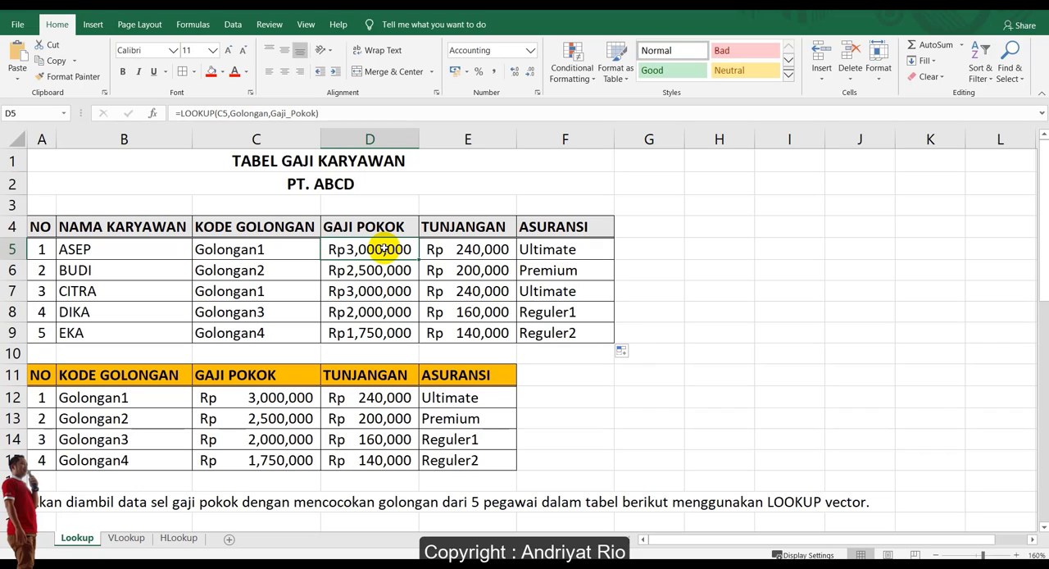
pyautogui.write('=look')
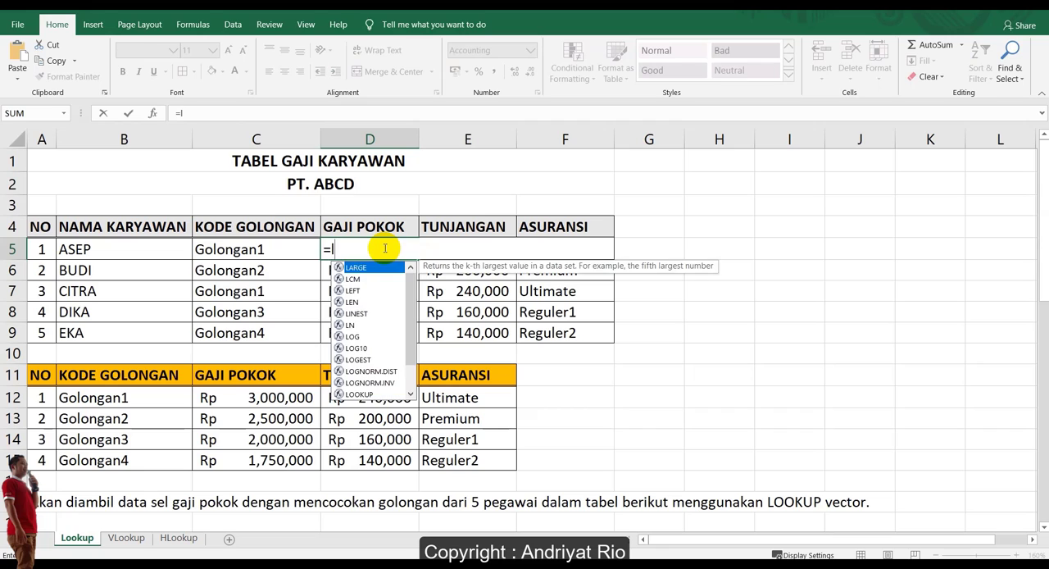
pyautogui.press('Tab')
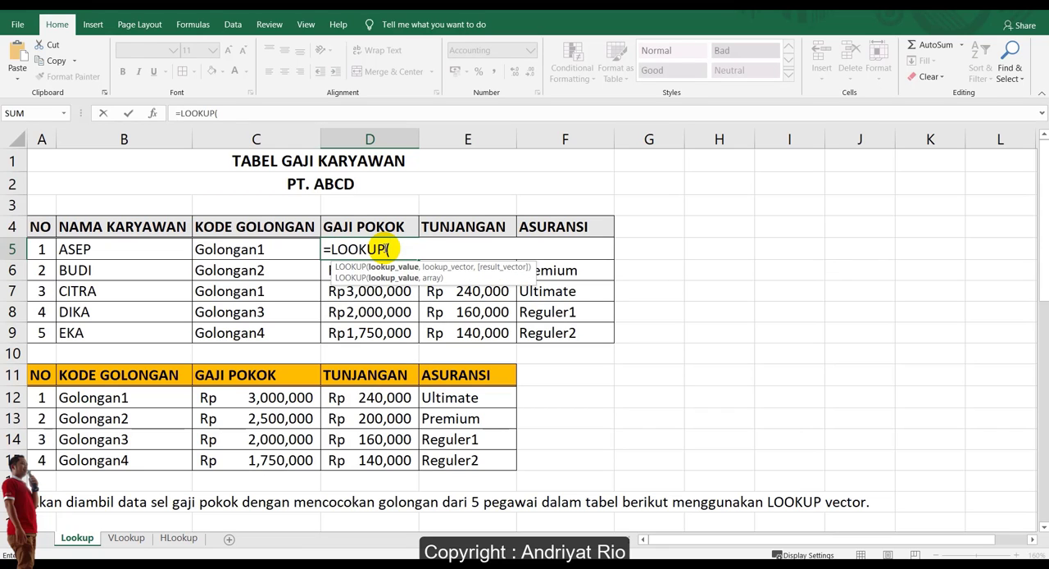
pyautogui.click(259, 246)
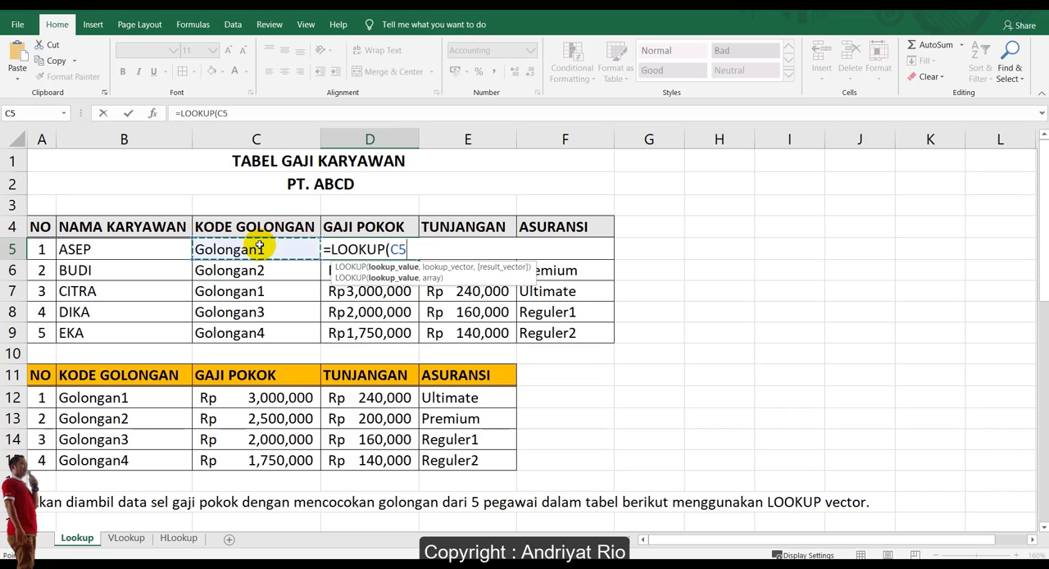
pyautogui.write(',')
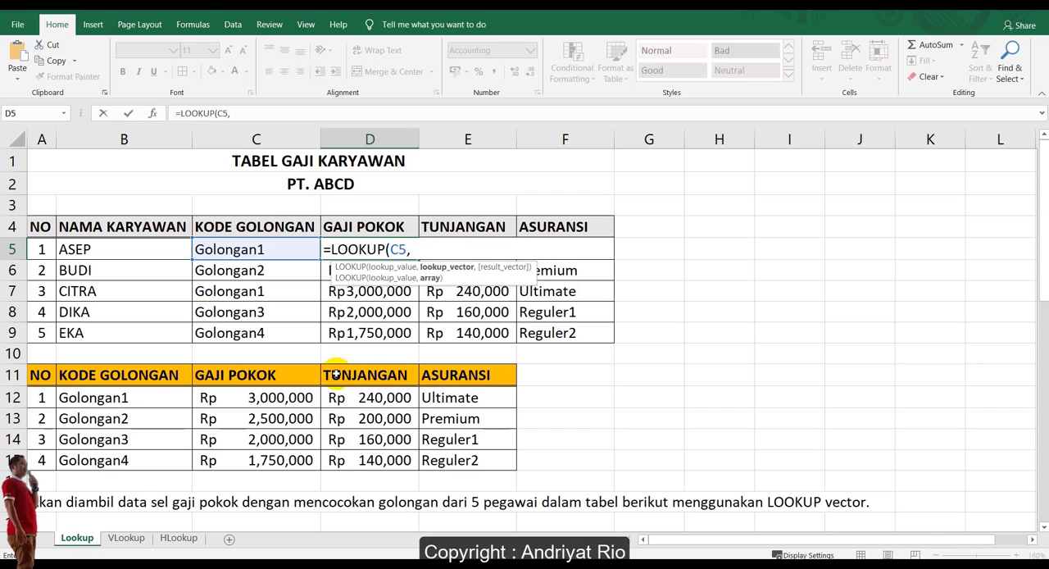
pyautogui.moveTo(164, 396); pyautogui.dragTo(140, 459)
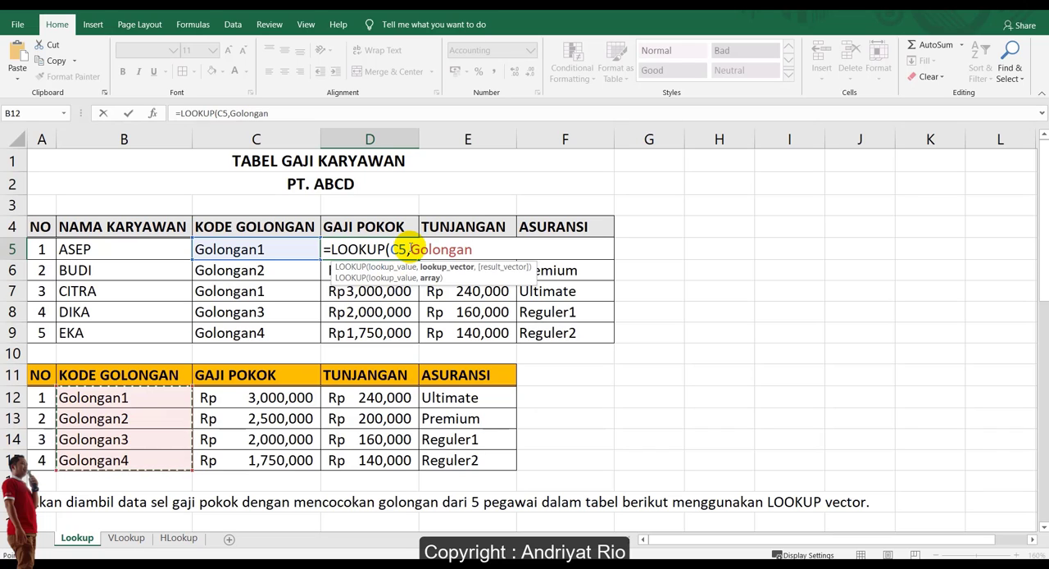
pyautogui.moveTo(409, 249); pyautogui.dragTo(477, 253)
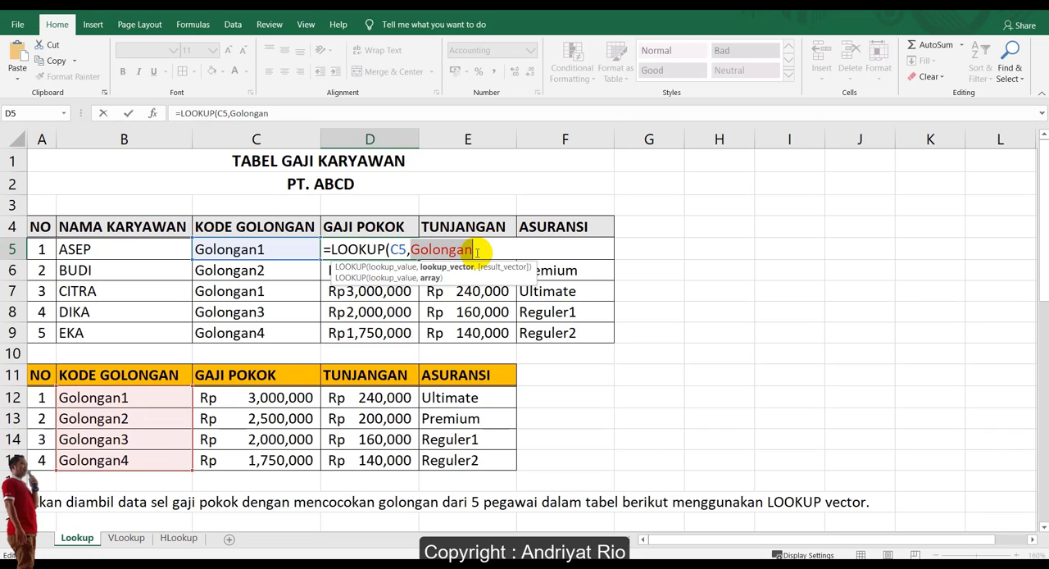
pyautogui.write('B12')
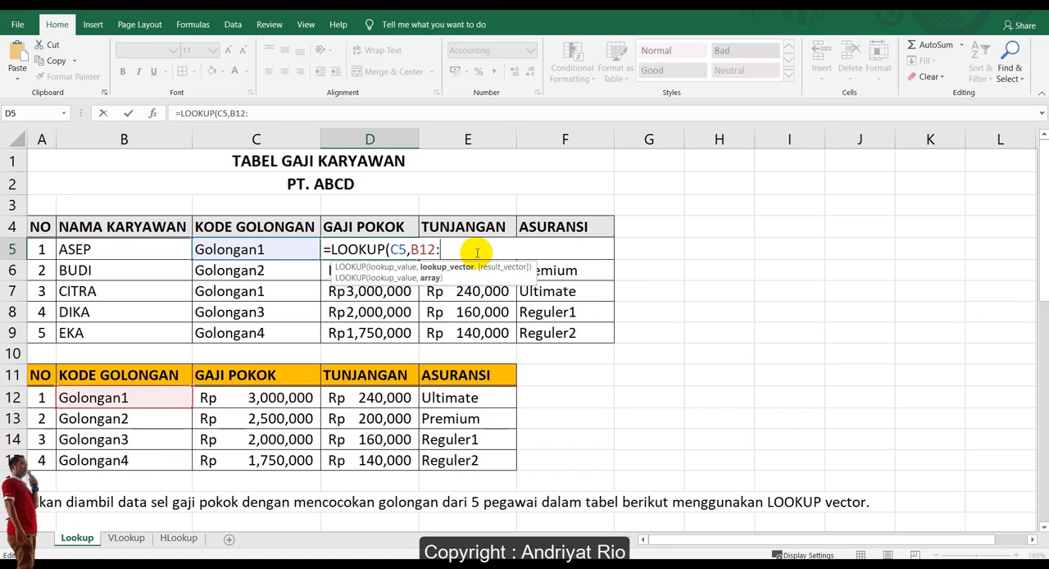
pyautogui.write(':B15')
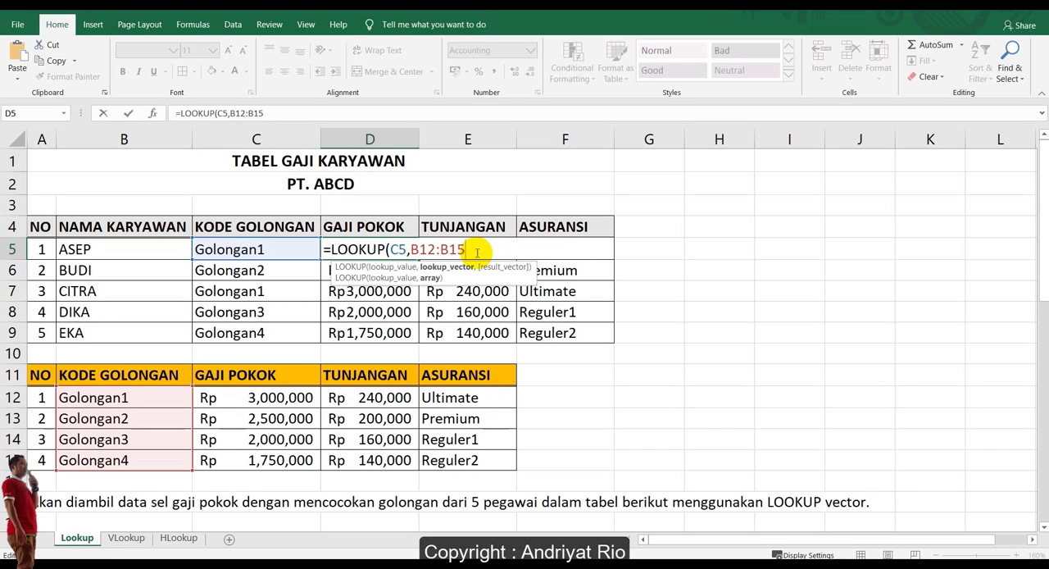
pyautogui.write(',')
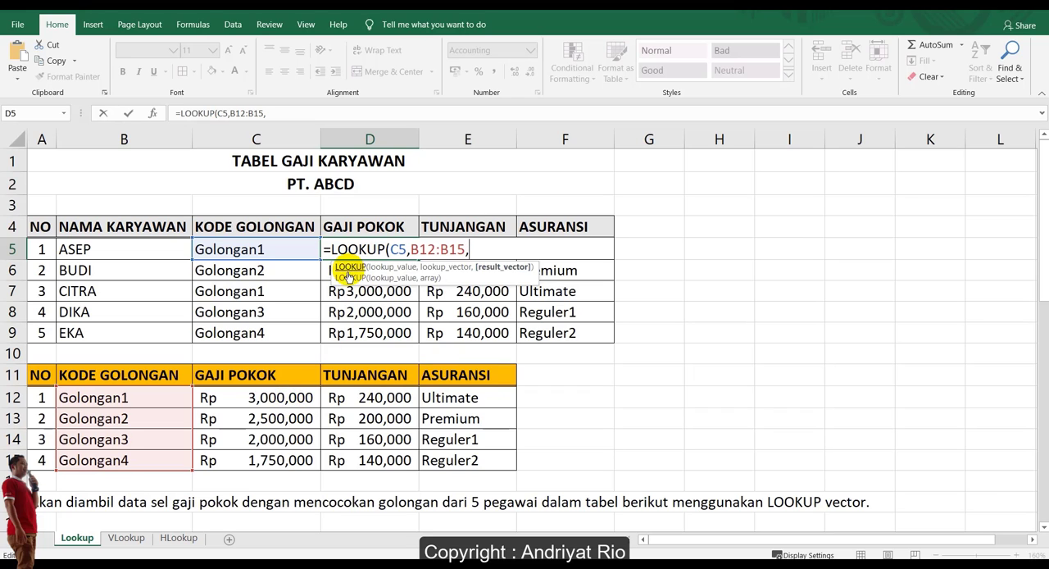
# Complete the D5 formula with the plain range C12:C15 as result vector, giving =LOOKUP(C5,B12:B15,C12:C15).
pyautogui.moveTo(290, 397); pyautogui.dragTo(283, 459)
pyautogui.moveTo(468, 249); pyautogui.dragTo(544, 249)
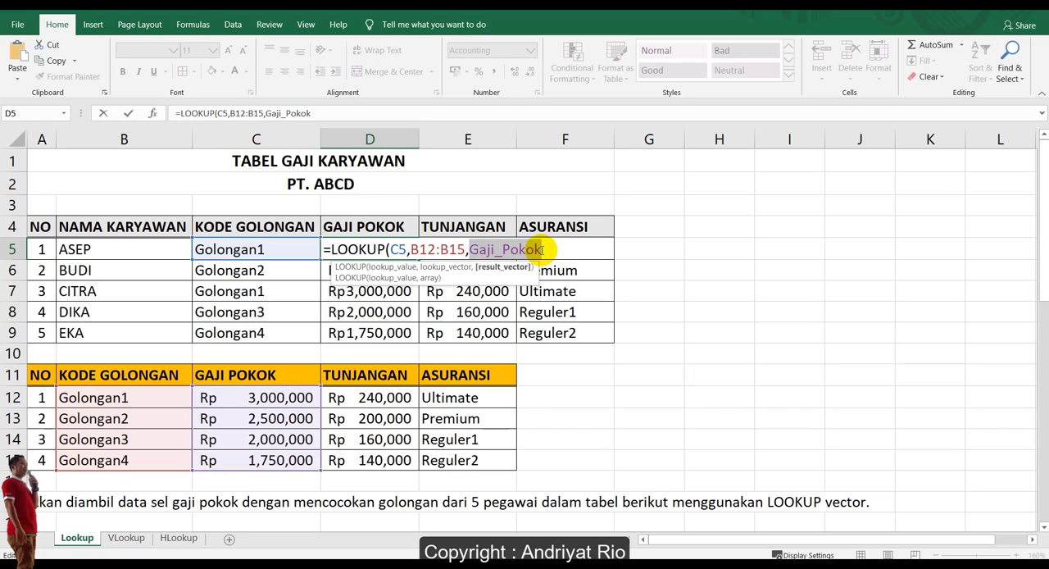
pyautogui.write('C')
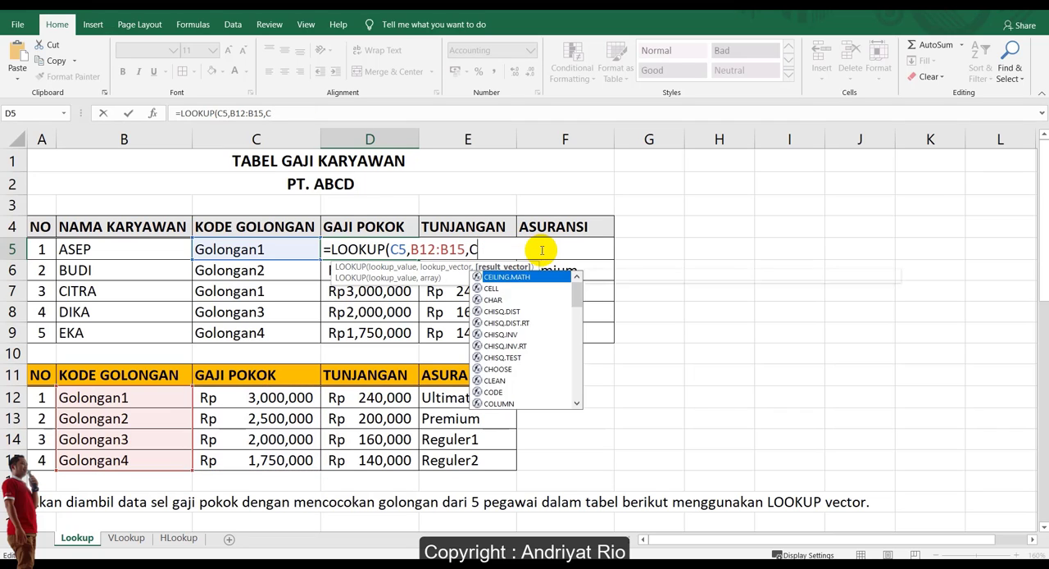
pyautogui.write('12:')
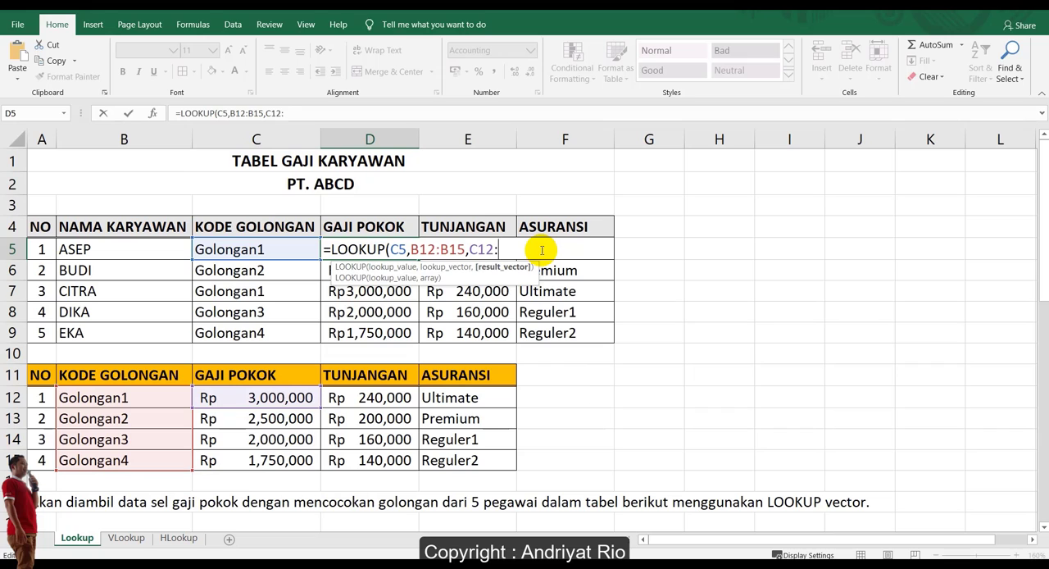
pyautogui.write('C15')
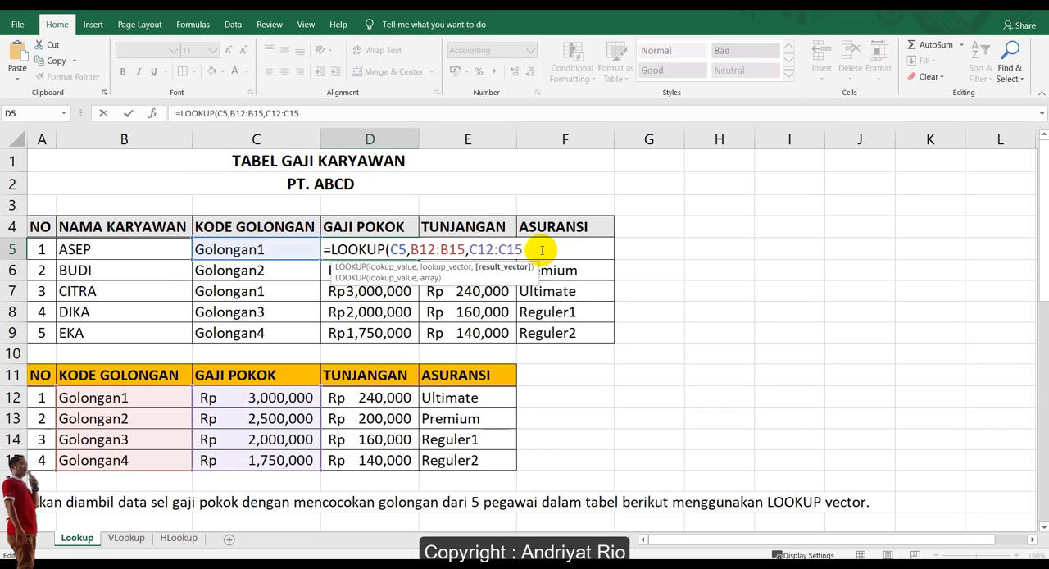
pyautogui.write(')')
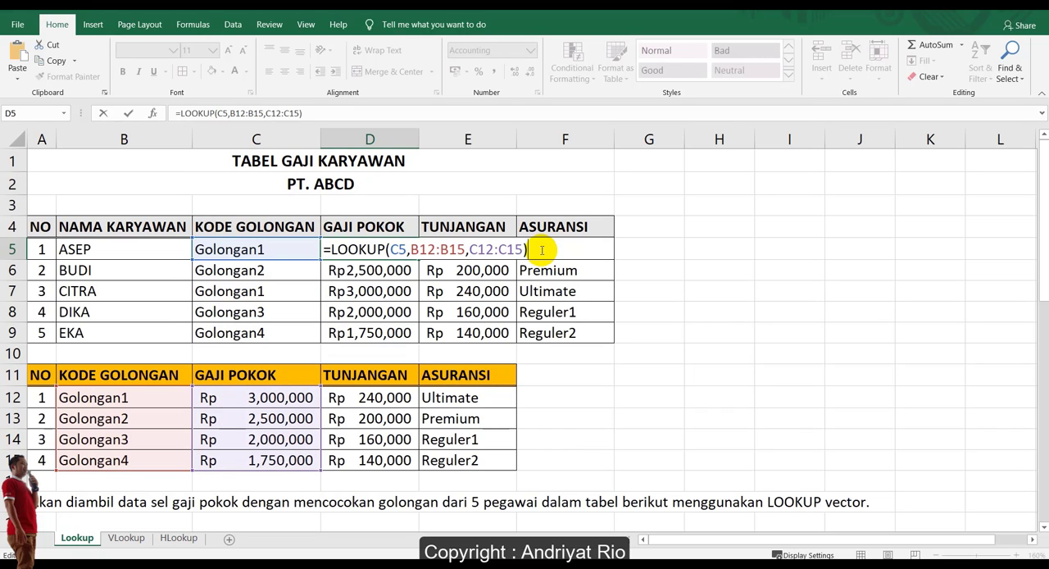
pyautogui.press('Return')
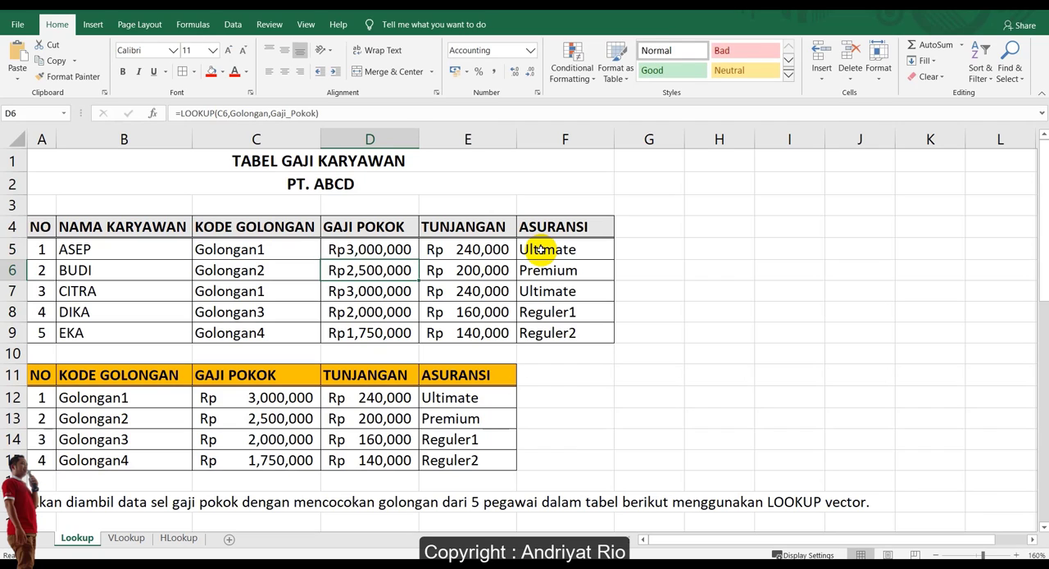
# Try copying the relative-range LOOKUP formula from D5 down to D9, keeping the Copy Cells fill option.
pyautogui.click(399, 249)
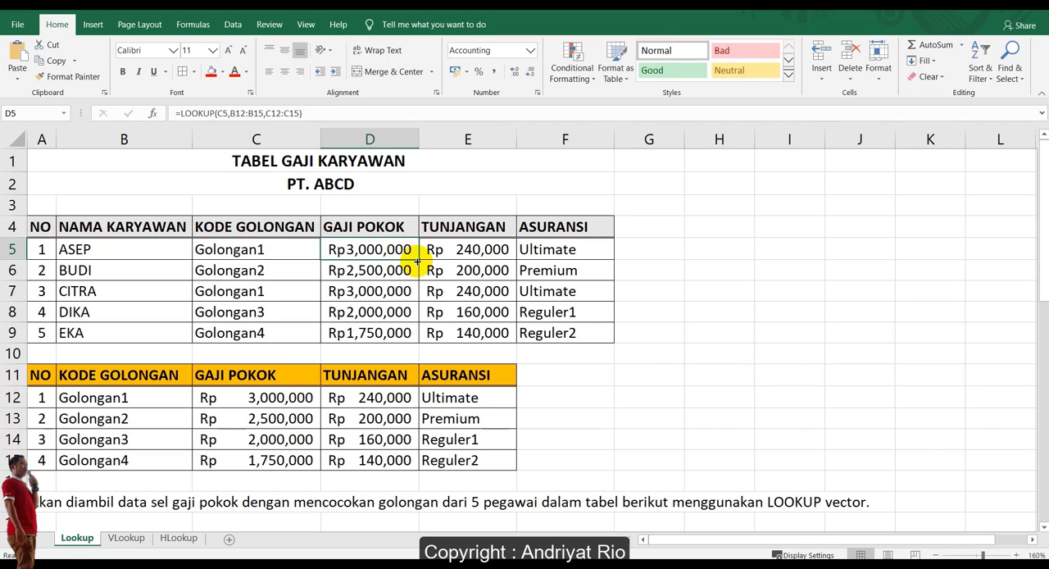
pyautogui.moveTo(419, 259); pyautogui.dragTo(414, 338)
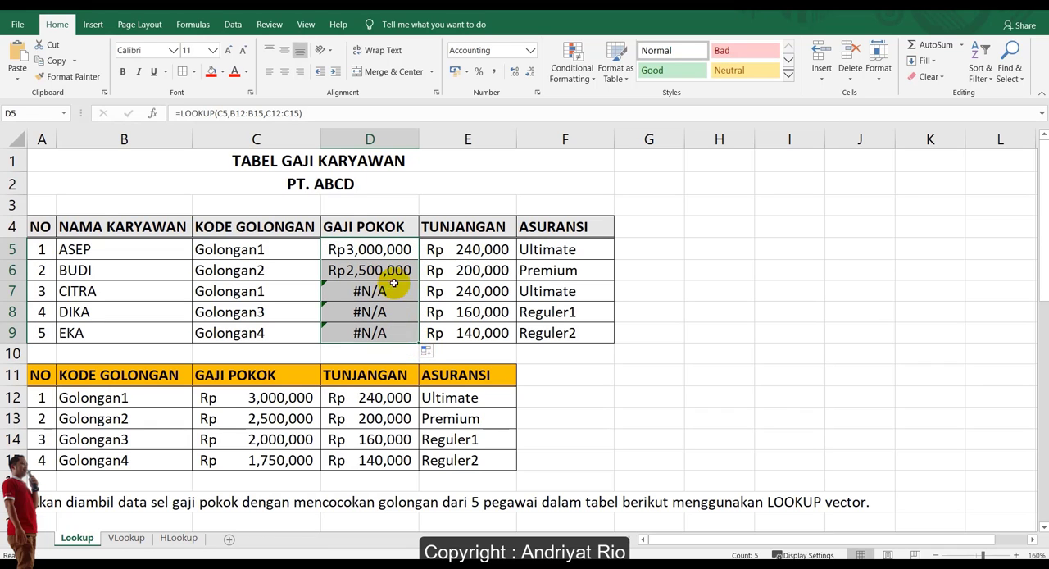
pyautogui.click(426, 351)
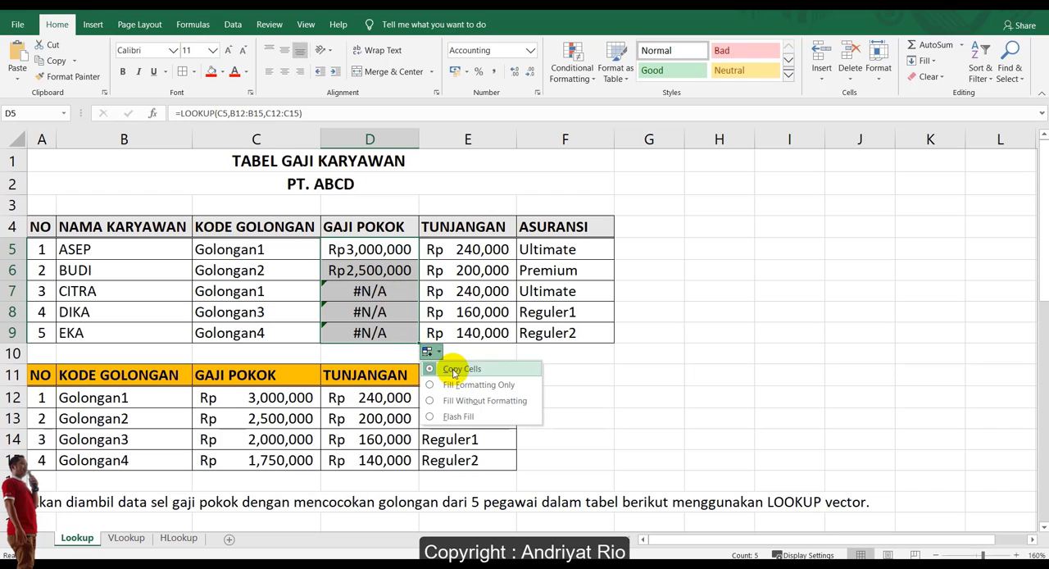
pyautogui.click(398, 353)
# Compare the lookup and result ranges in the D5 formula with those in the copied D6 formula.
pyautogui.click(369, 270)
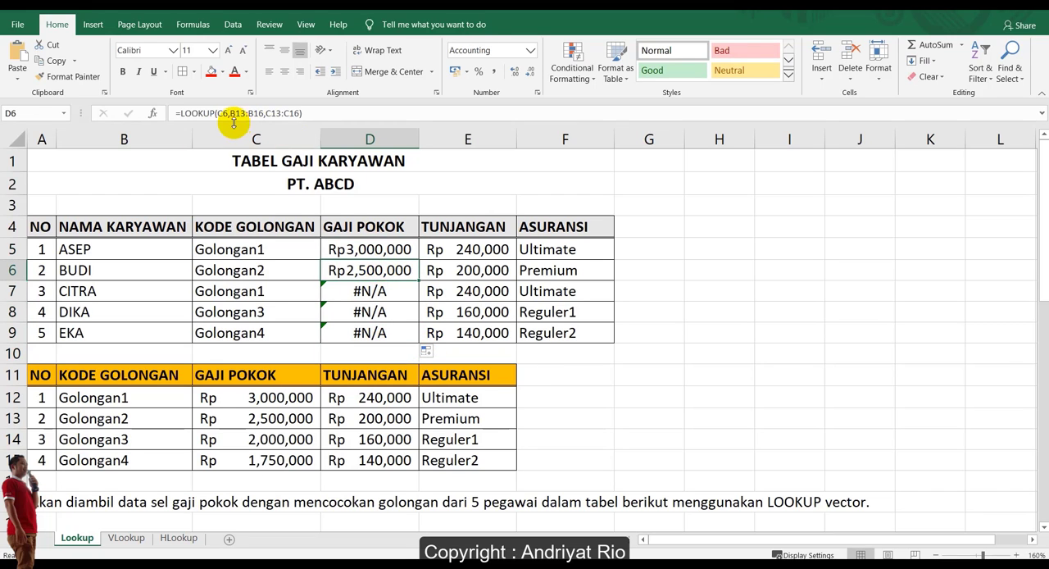
pyautogui.click(352, 248)
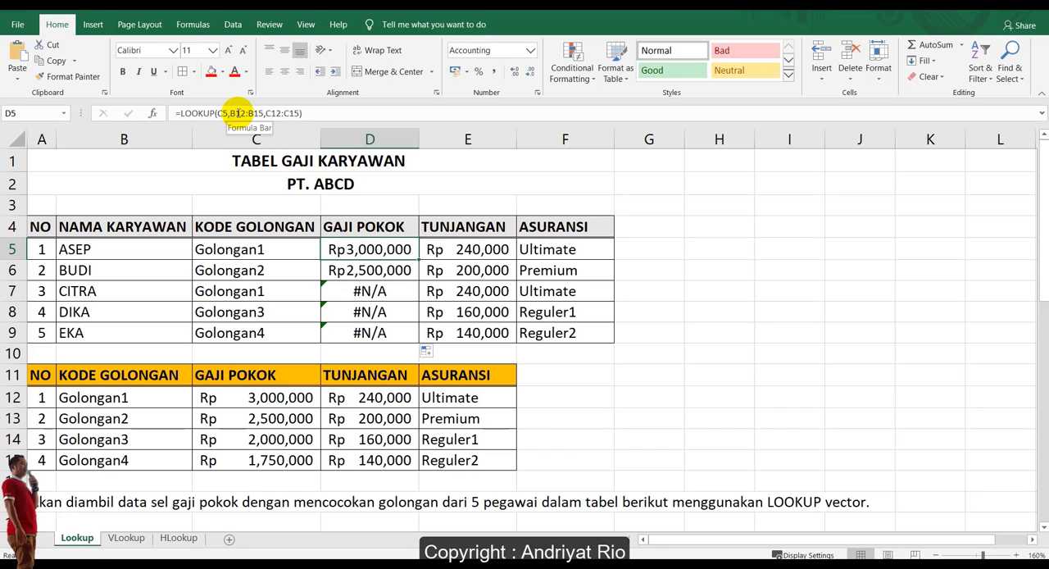
pyautogui.click(348, 270)
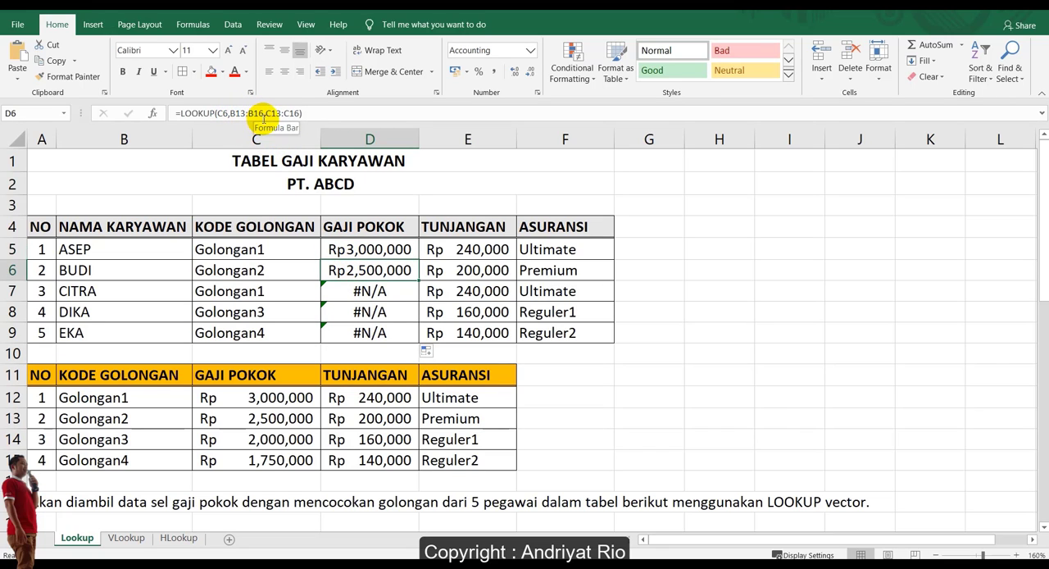
# Make both ranges in the D5 formula absolute so it reads =LOOKUP(C5,$B$12:$B$15,$C$12:$C$15).
pyautogui.click(381, 249)
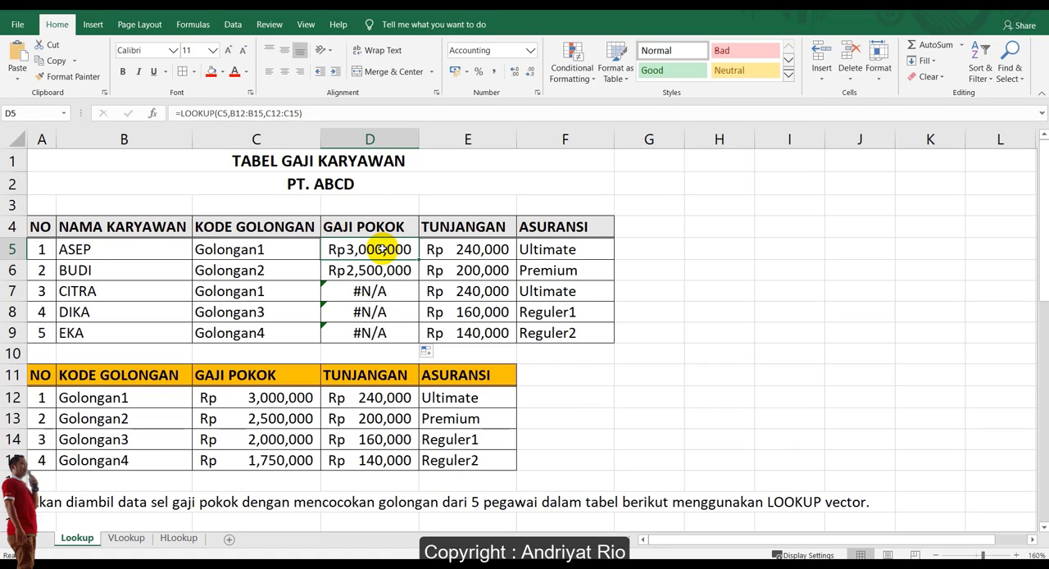
pyautogui.click(235, 114)
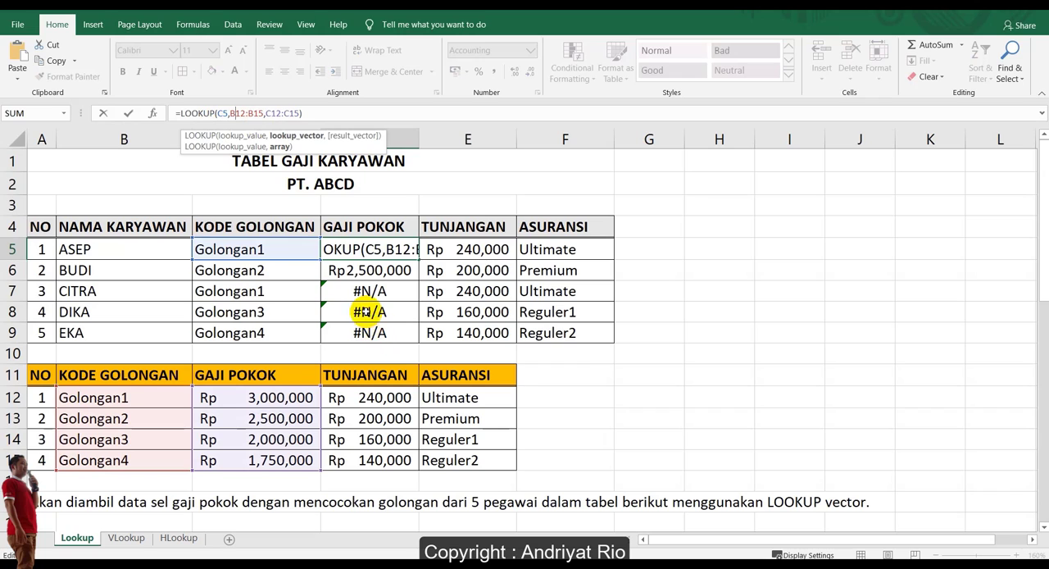
pyautogui.press('F4')
pyautogui.click(267, 114)
pyautogui.press('F4')
pyautogui.click(293, 112)
pyautogui.press('F4')
pyautogui.click(318, 112)
pyautogui.press('F4')
pyautogui.press('Return')
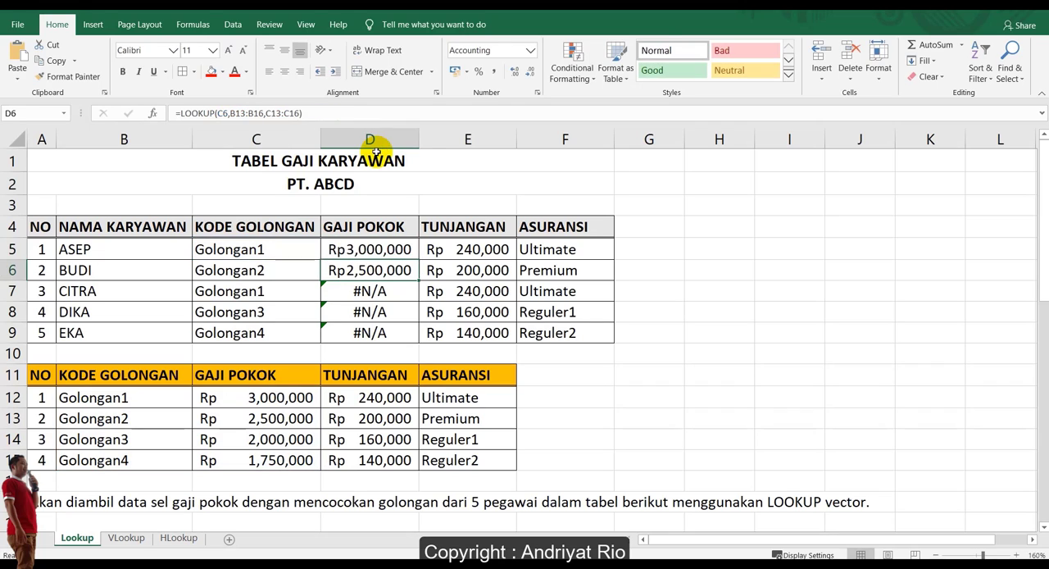
# Copy the absolute-range LOOKUP formula from D5 down to D9 and review the base salaries against the reference table.
pyautogui.click(414, 251)
pyautogui.moveTo(422, 256); pyautogui.dragTo(417, 341)
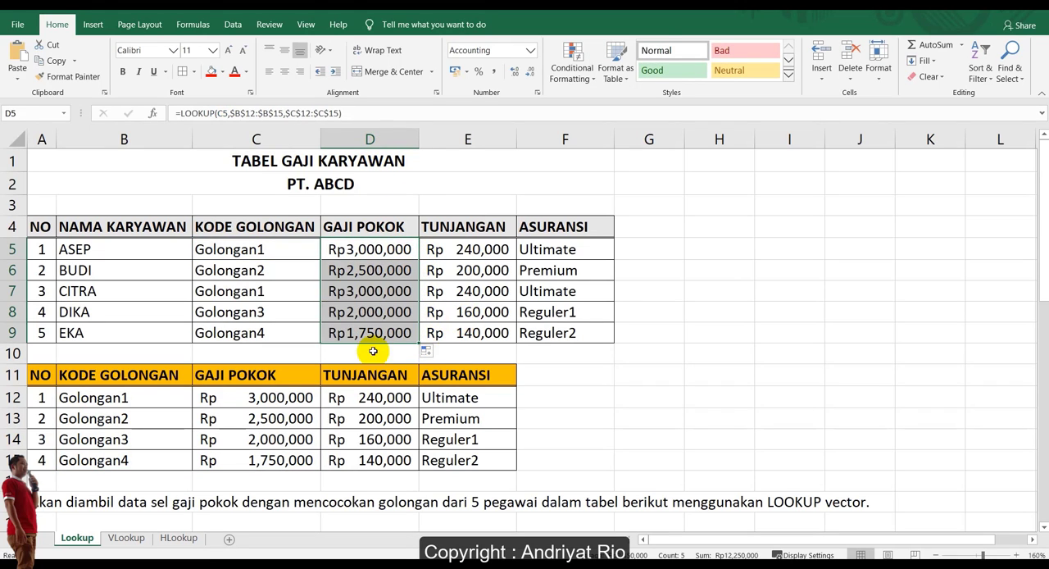
pyautogui.moveTo(41, 375); pyautogui.dragTo(483, 467)
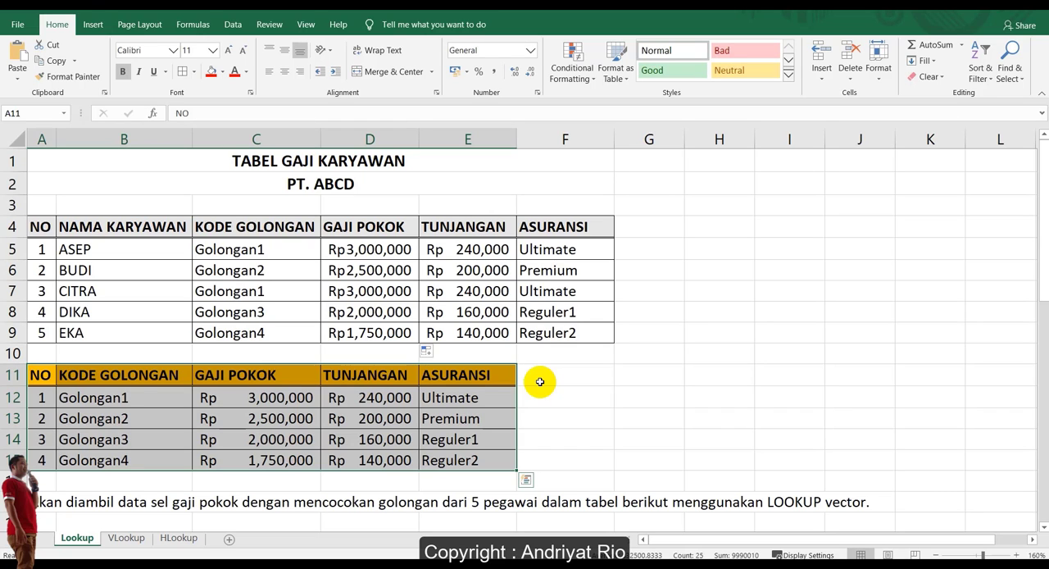
pyautogui.moveTo(391, 253); pyautogui.dragTo(386, 332)
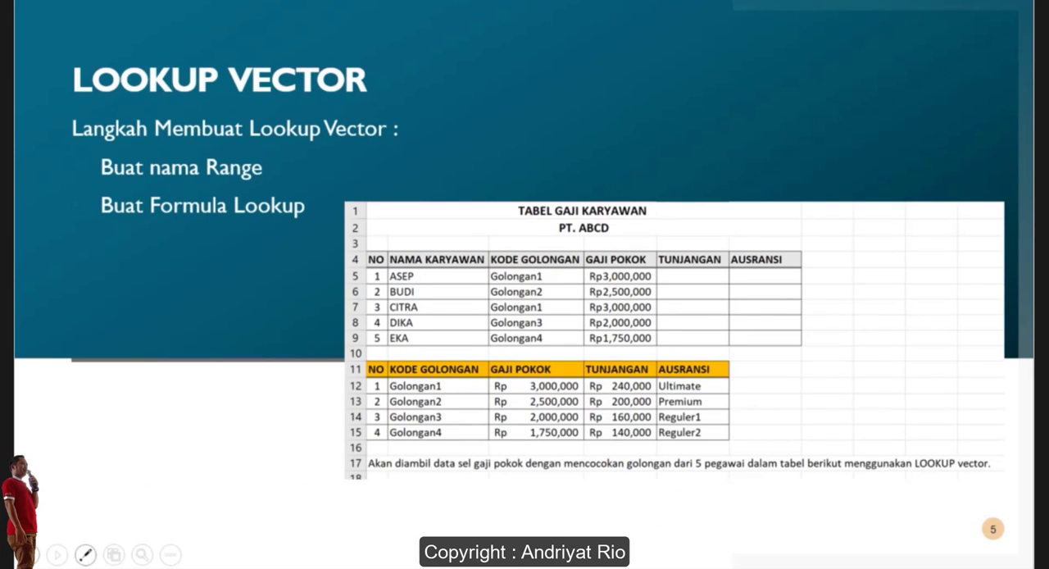
pyautogui.press('Right')
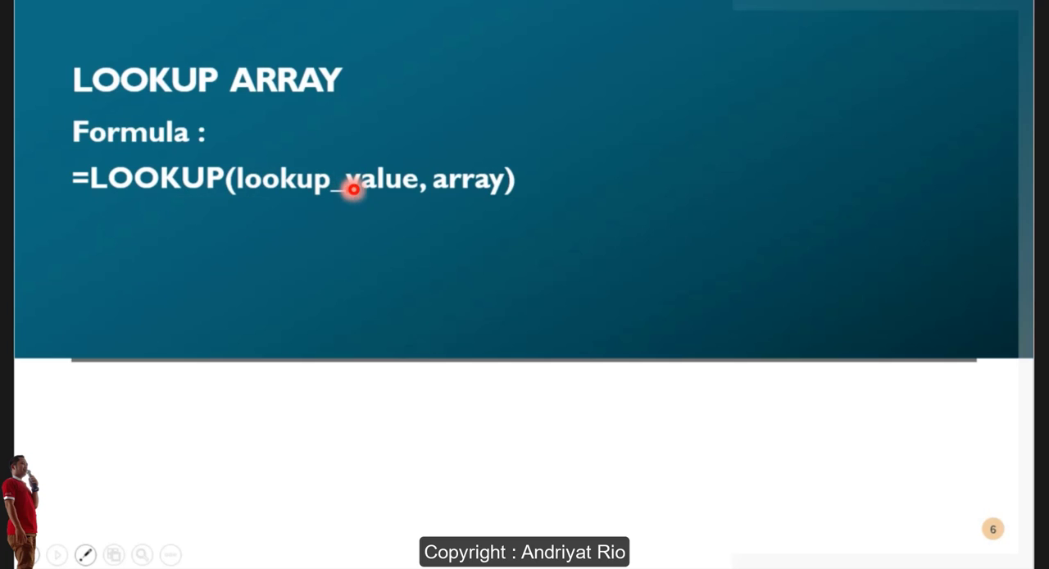
pyautogui.click(552, 182)
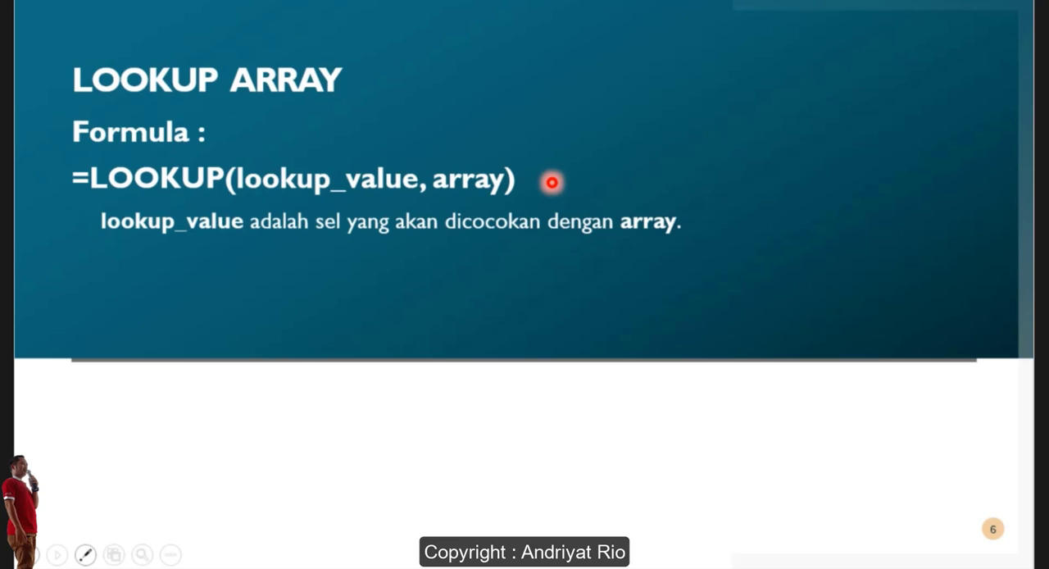
pyautogui.click(720, 226)
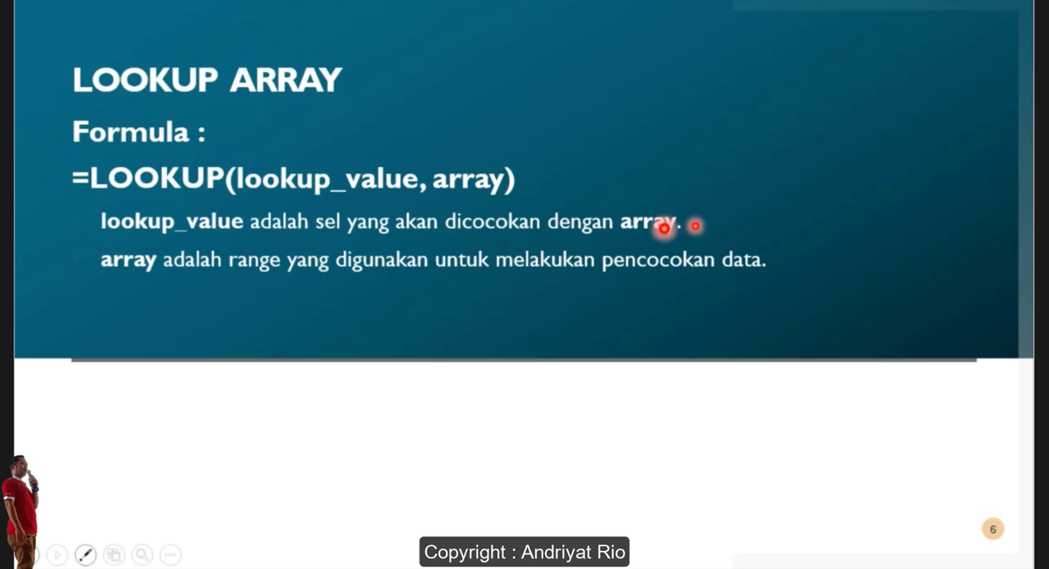
pyautogui.click(720, 221)
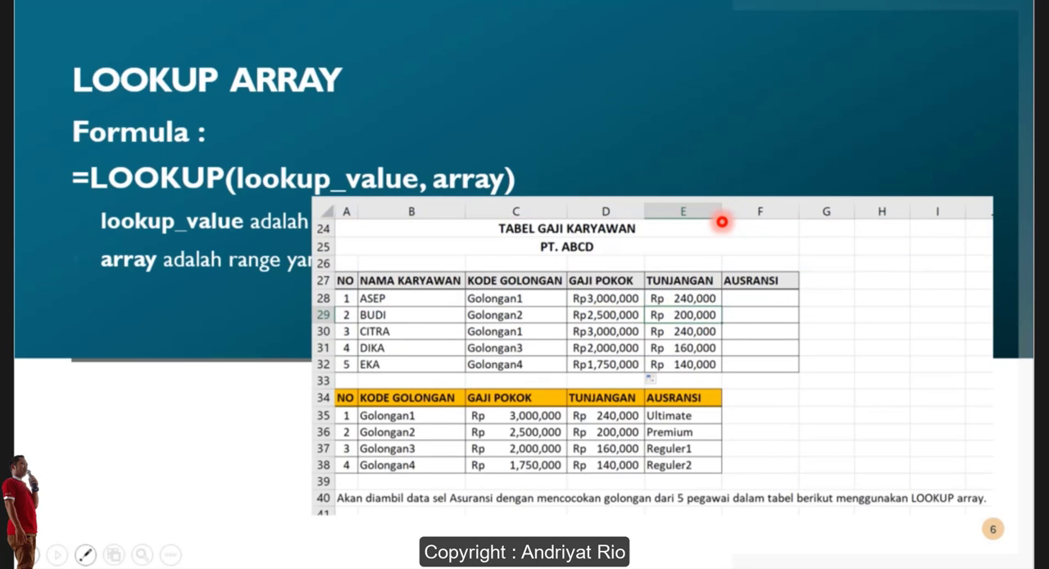
pyautogui.click(772, 225)
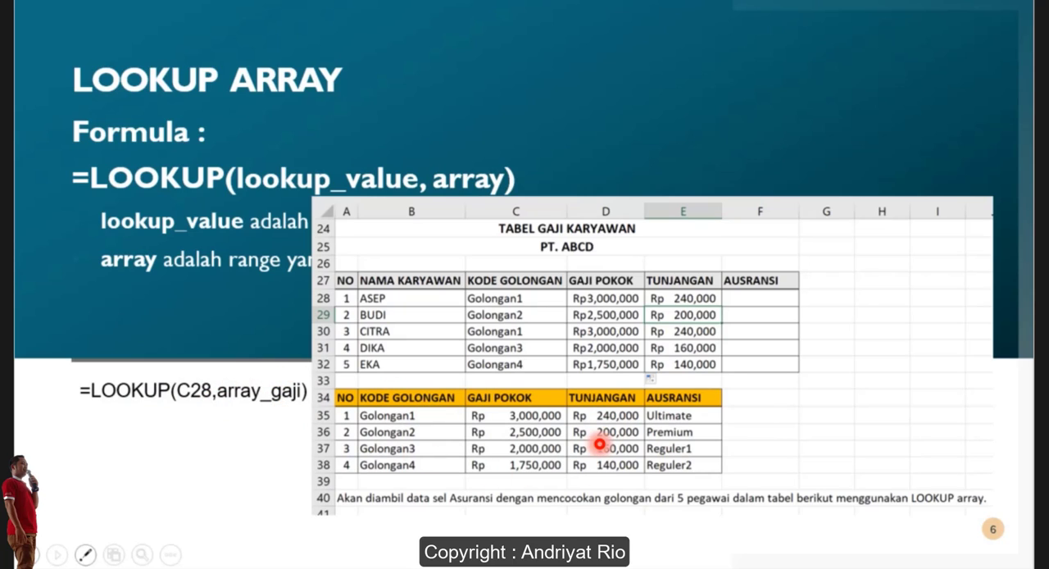
pyautogui.press('Right')
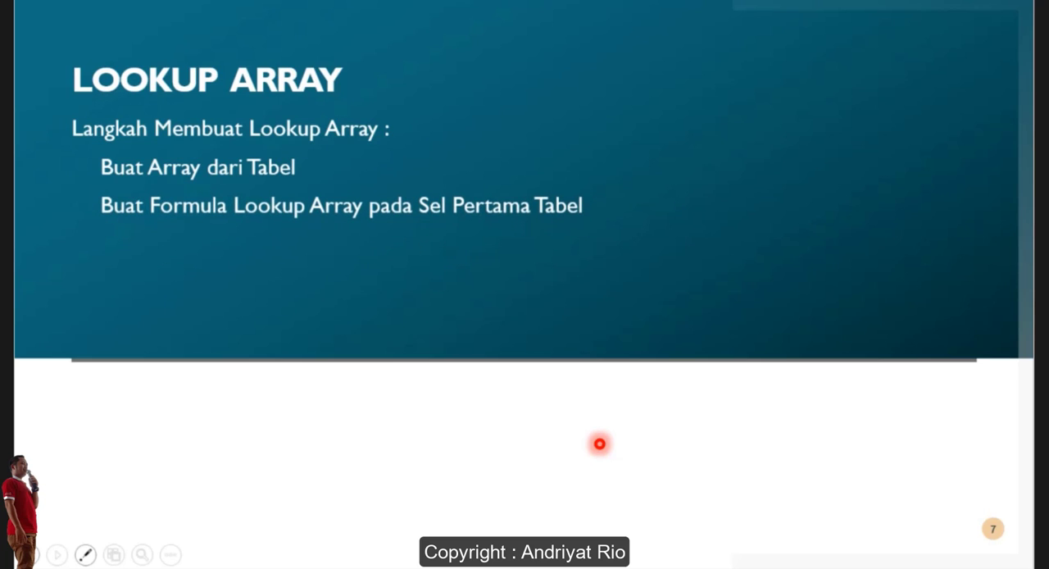
pyautogui.click(600, 443)
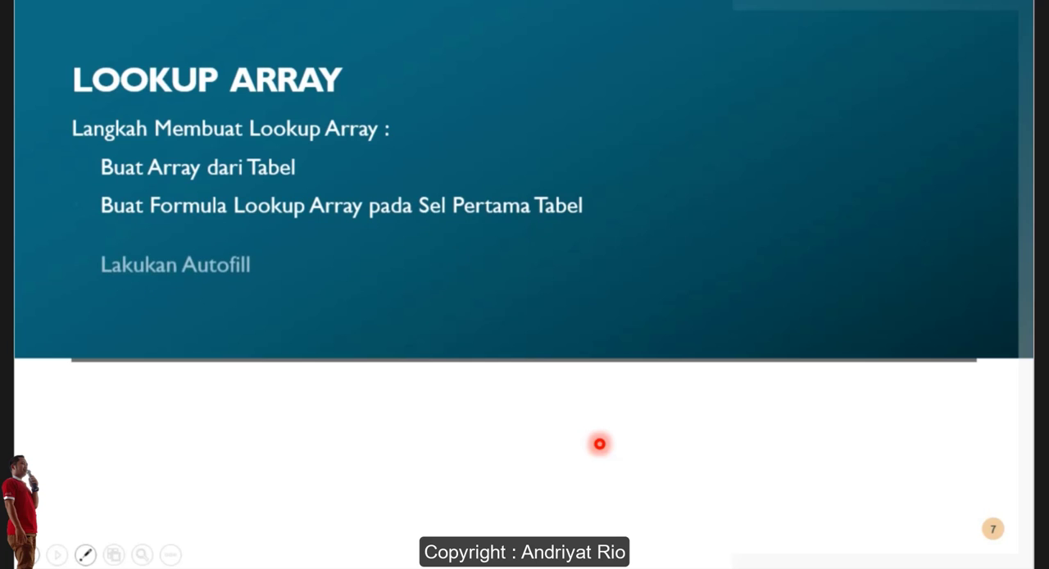
pyautogui.click(600, 444)
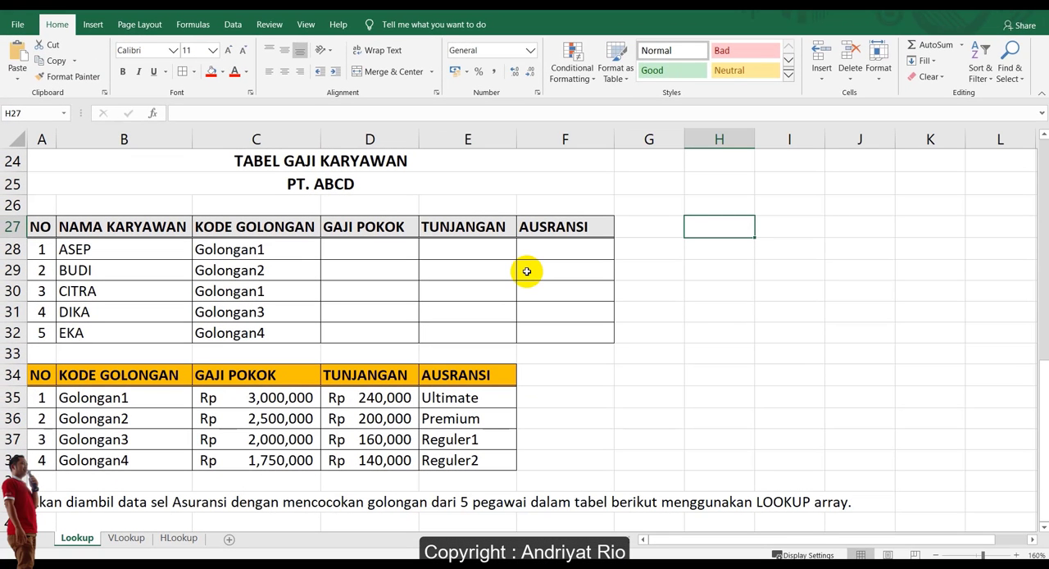
# Examine the second salary table's empty GAJI POKOK, TUNJANGAN and AUSRANSI columns and its reference table in A34:E38.
pyautogui.click(526, 272)
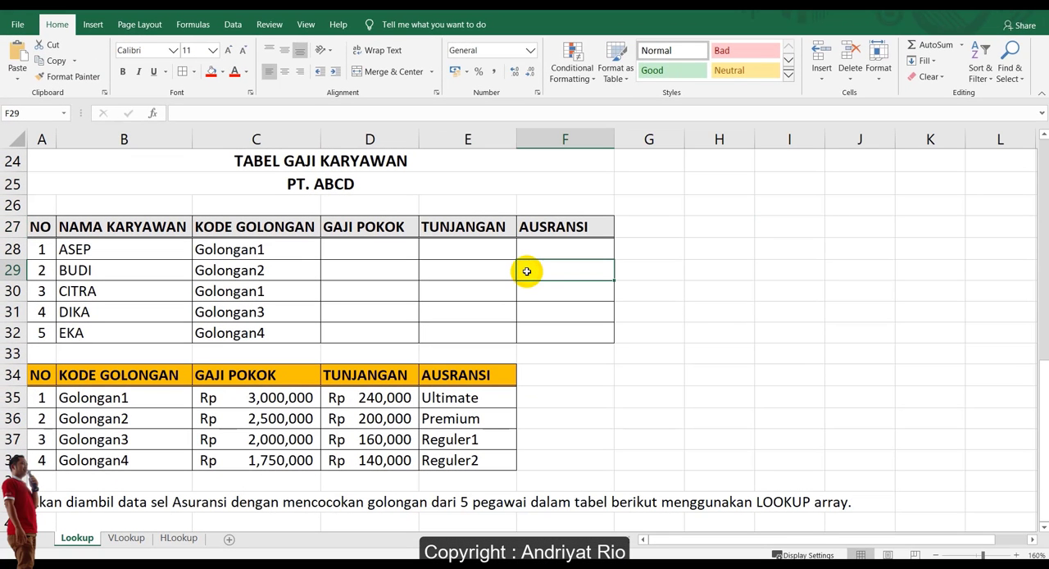
pyautogui.click(152, 161)
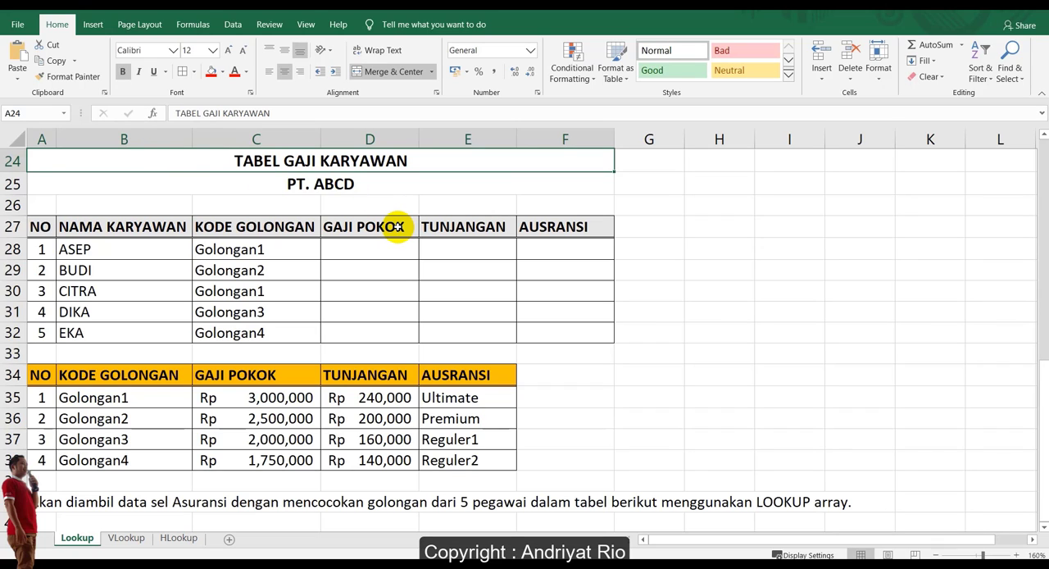
pyautogui.moveTo(37, 375); pyautogui.dragTo(509, 464)
pyautogui.click(590, 418)
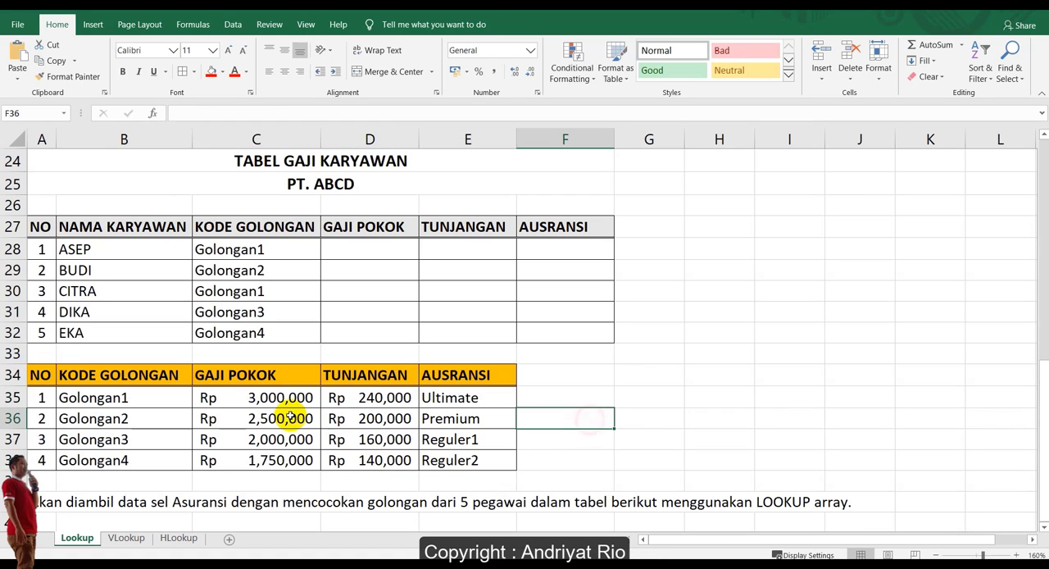
pyautogui.click(168, 375)
pyautogui.click(273, 373)
pyautogui.click(383, 375)
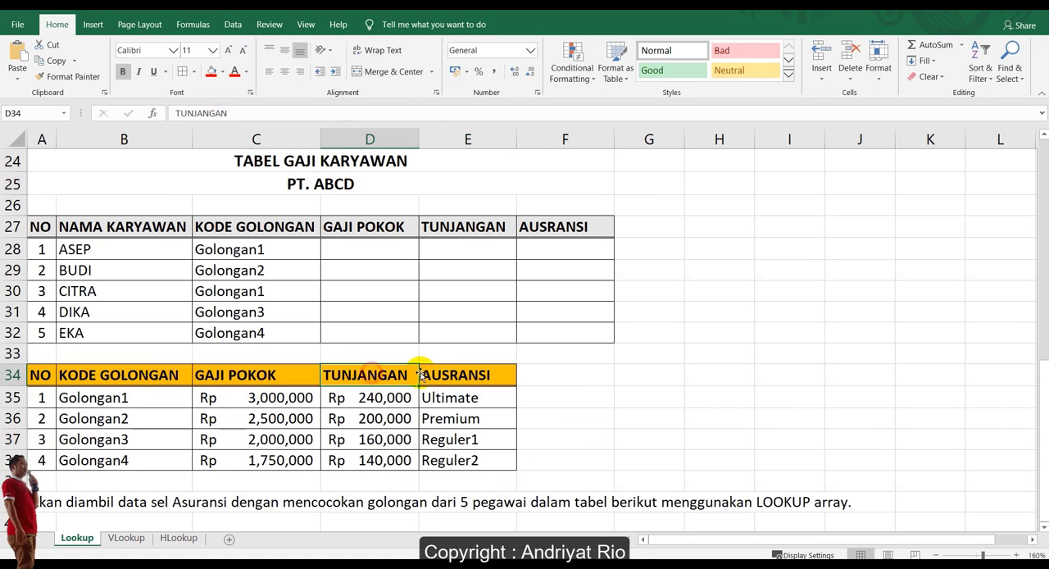
pyautogui.click(463, 374)
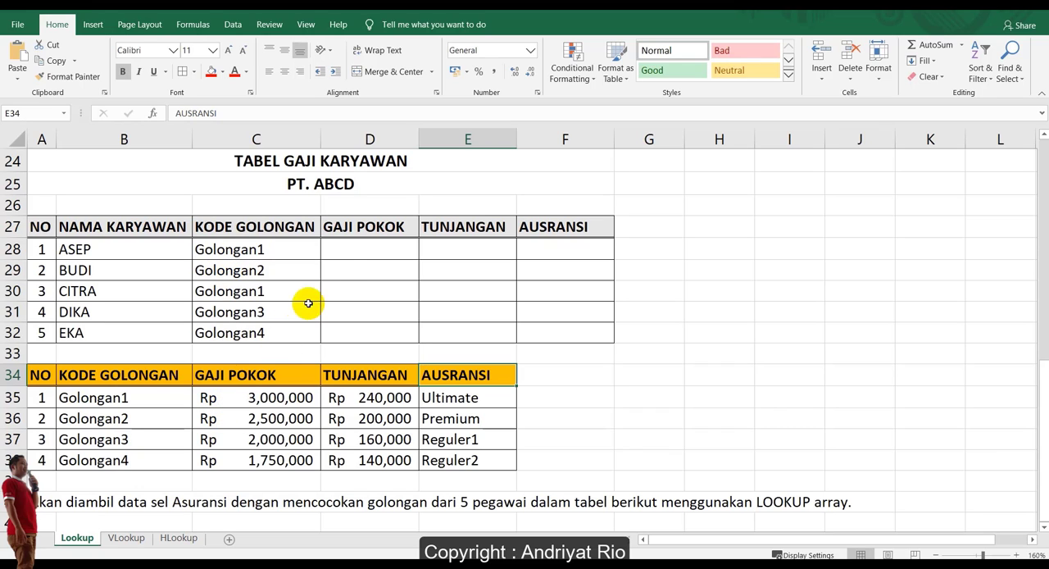
pyautogui.click(352, 246)
pyautogui.click(459, 250)
pyautogui.click(545, 251)
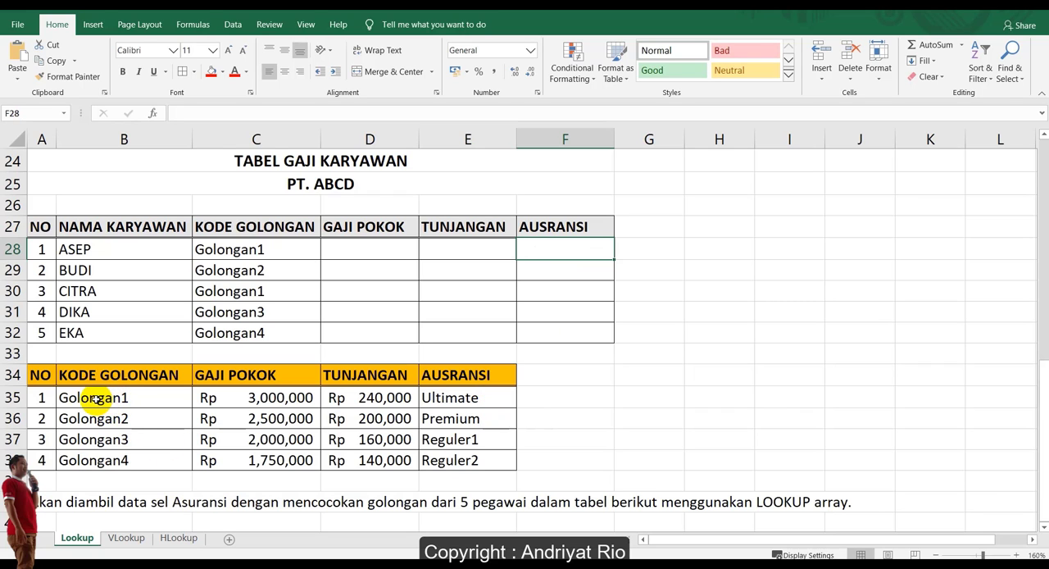
# Name the reference range B35:C38, covering the group codes and base salaries, Array_Gapok.
pyautogui.moveTo(76, 399); pyautogui.dragTo(253, 462)
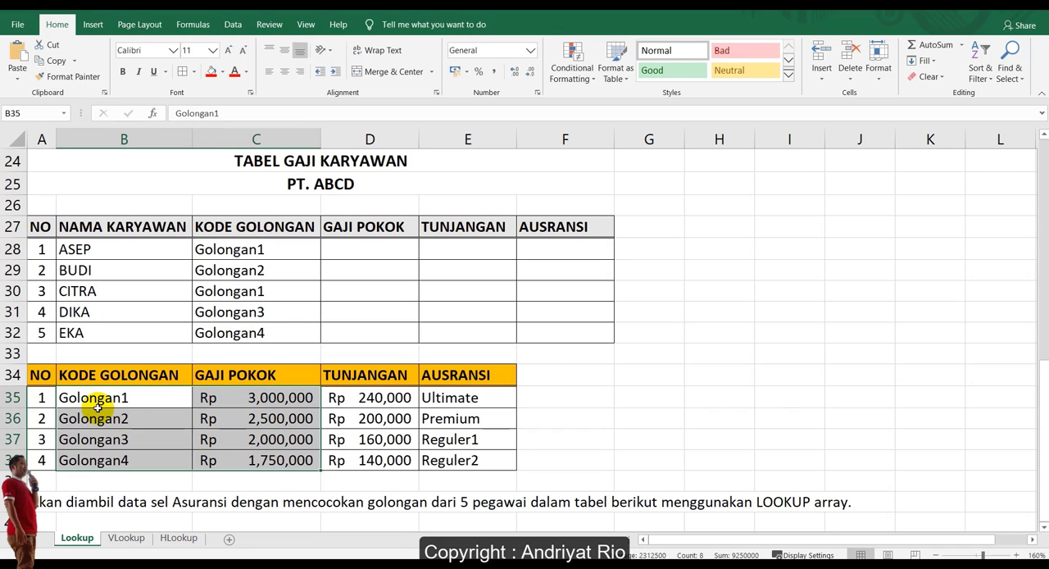
pyautogui.moveTo(145, 396); pyautogui.dragTo(386, 439)
pyautogui.moveTo(136, 397); pyautogui.dragTo(262, 459)
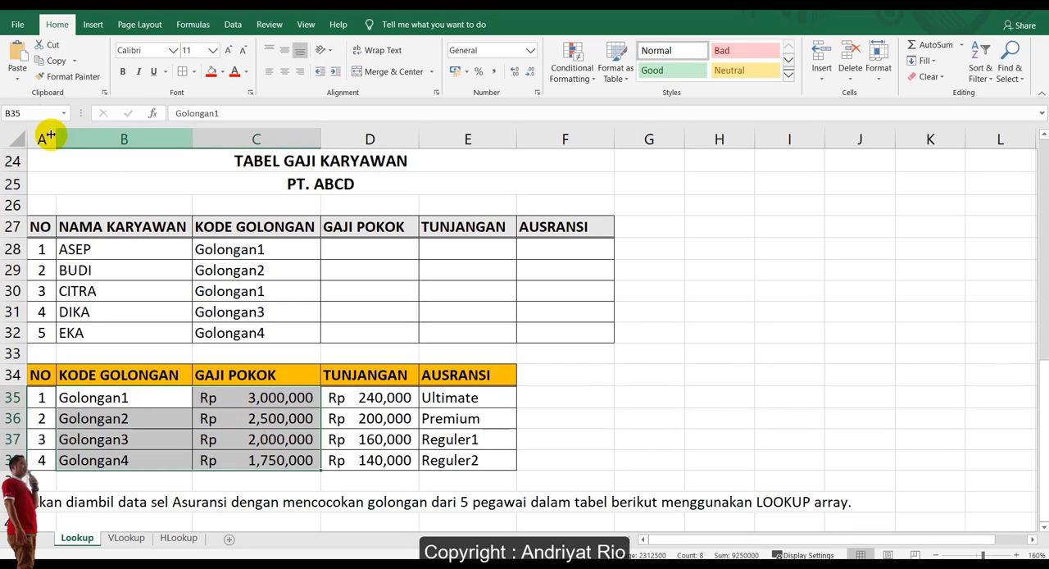
pyautogui.click(36, 115)
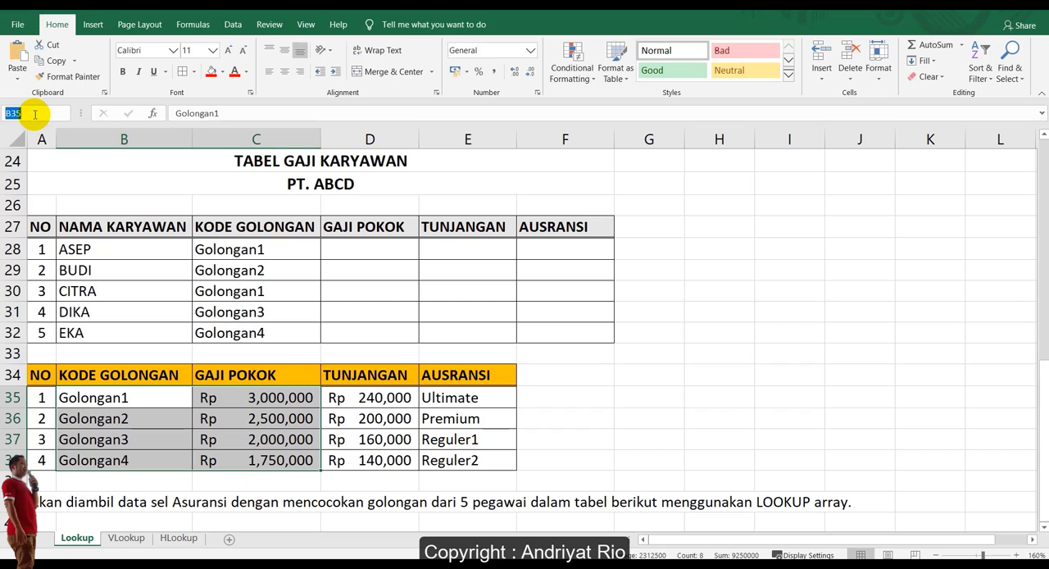
pyautogui.write('Tabel')
pyautogui.press('BackSpace')
pyautogui.press('BackSpace')
pyautogui.press('BackSpace')
pyautogui.press('BackSpace')
pyautogui.write('Array')
pyautogui.write('k')
pyautogui.press('Return')
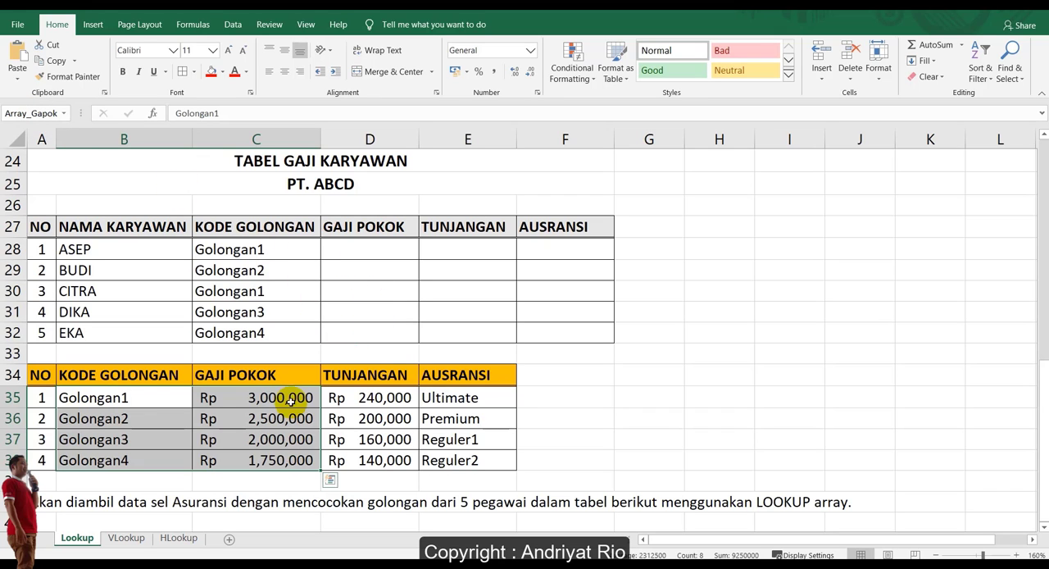
# Name the reference range B35:D38, from the group codes through the TUNJANGAN column, Array_Tunjangan.
pyautogui.click(156, 400)
pyautogui.moveTo(98, 397); pyautogui.dragTo(371, 461)
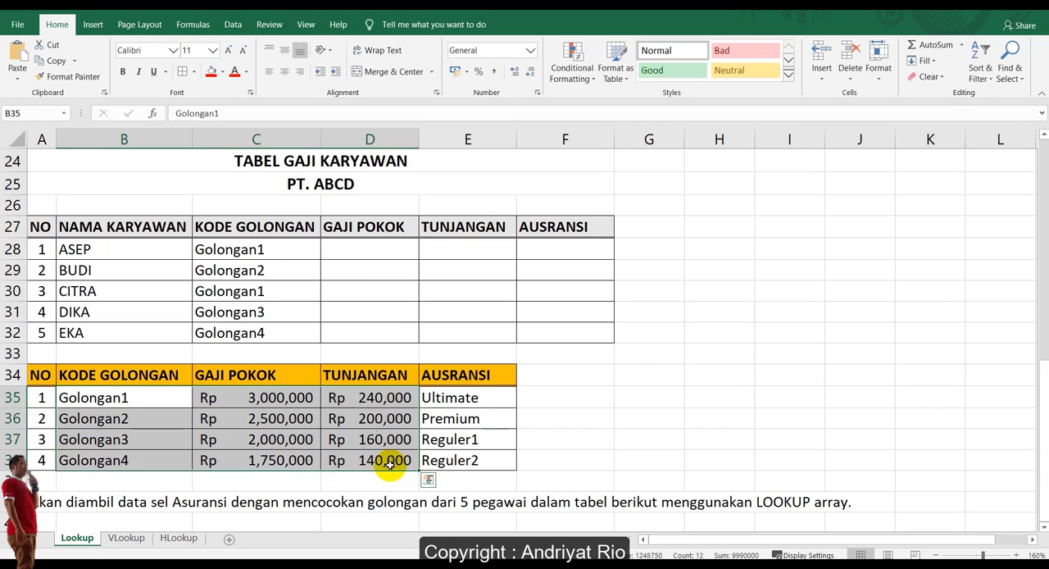
pyautogui.click(13, 113)
pyautogui.write('A')
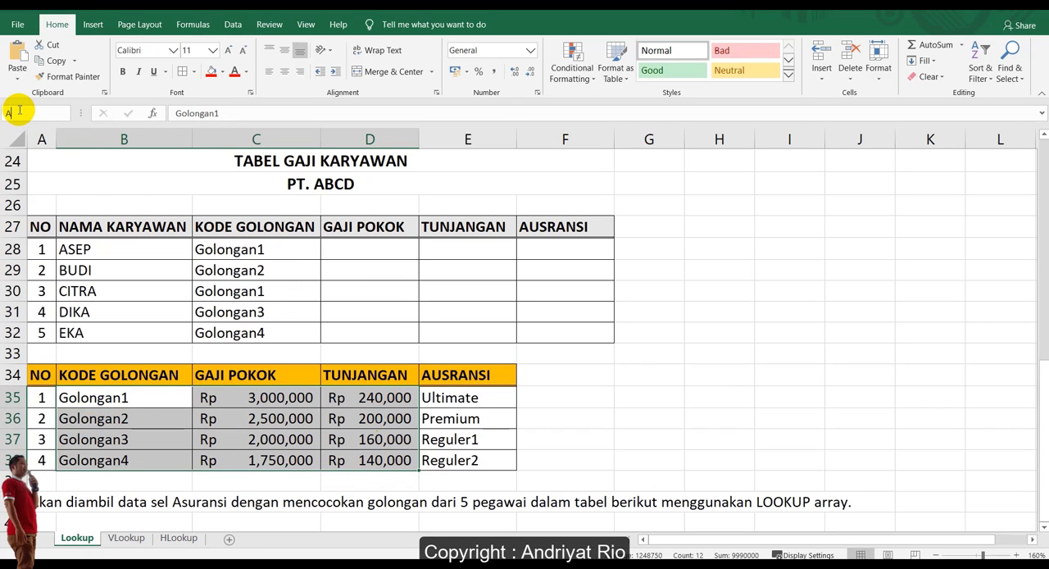
pyautogui.write('rray_Tunjangan')
pyautogui.press('Return')
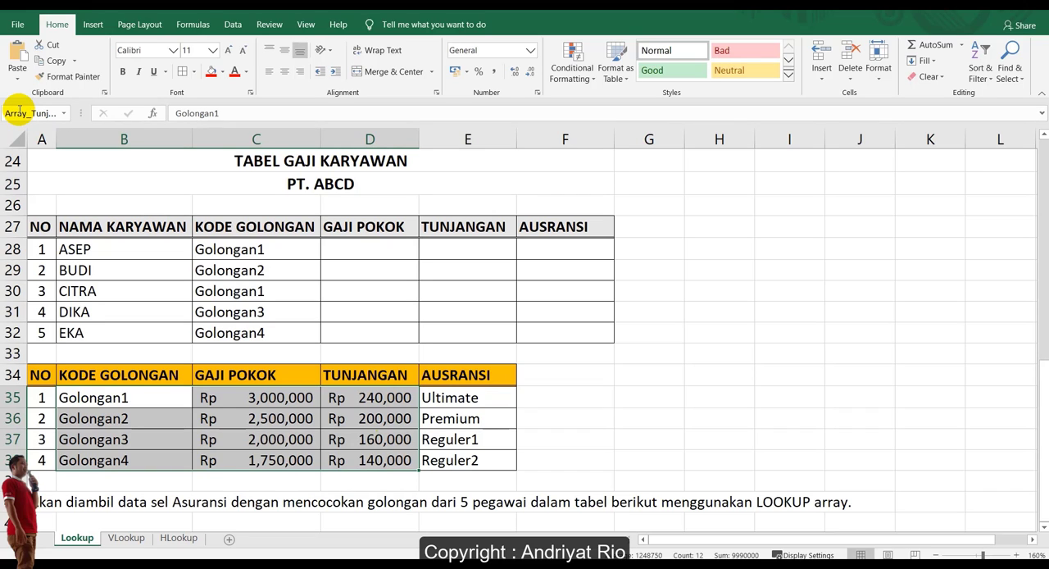
# Name the reference range B35:E38, from the group codes through the AUSRANSI column, Array_Asuransi.
pyautogui.click(237, 399)
pyautogui.moveTo(93, 399); pyautogui.dragTo(473, 459)
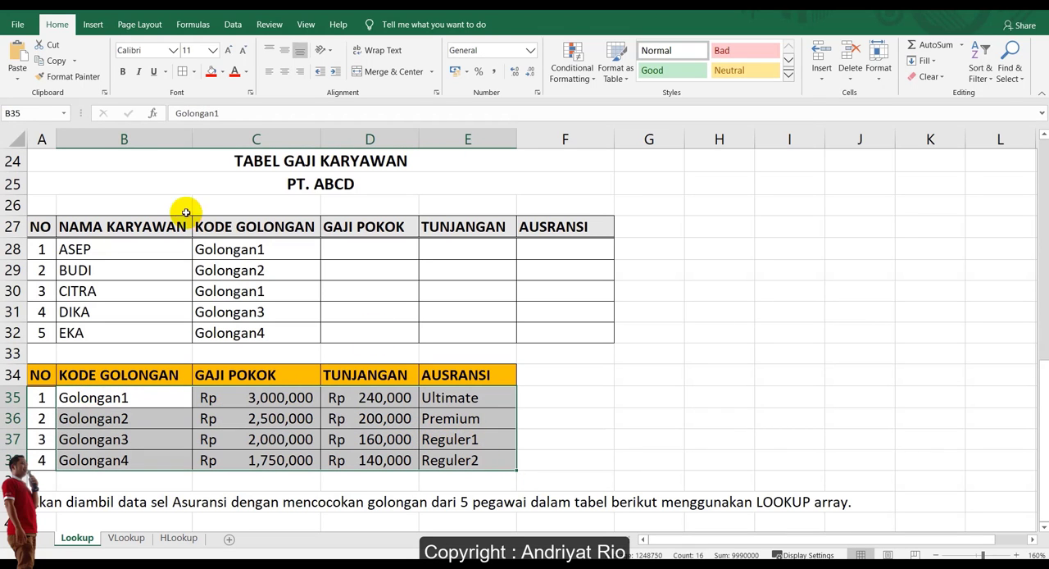
pyautogui.click(38, 113)
pyautogui.write('Array_Asuransi')
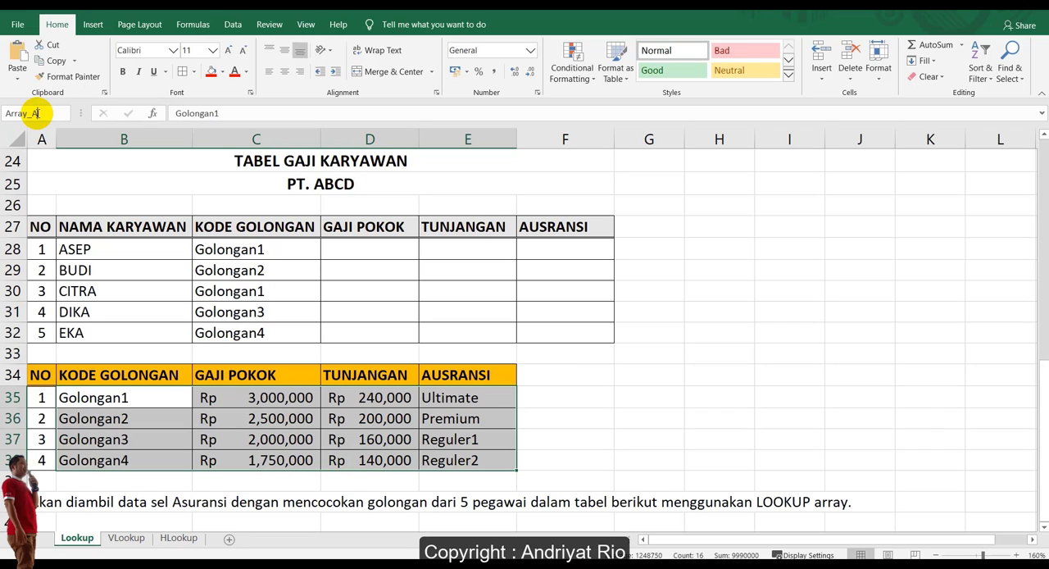
pyautogui.press('Return')
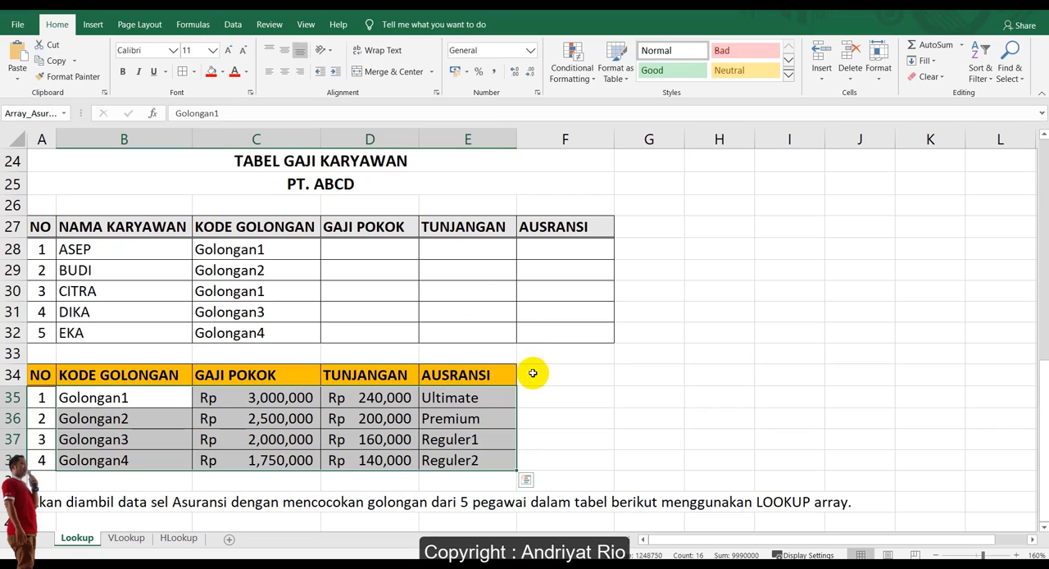
pyautogui.click(533, 376)
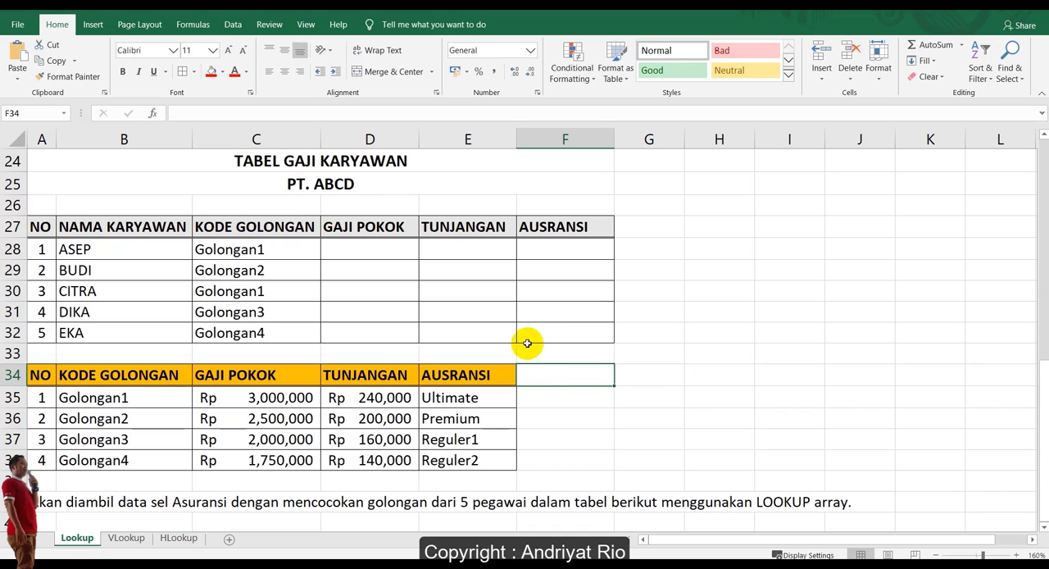
# Enter =LOOKUP(C28,Array_Gapok) in GAJI POKOK cell D28 and copy it down to D32.
pyautogui.click(376, 243)
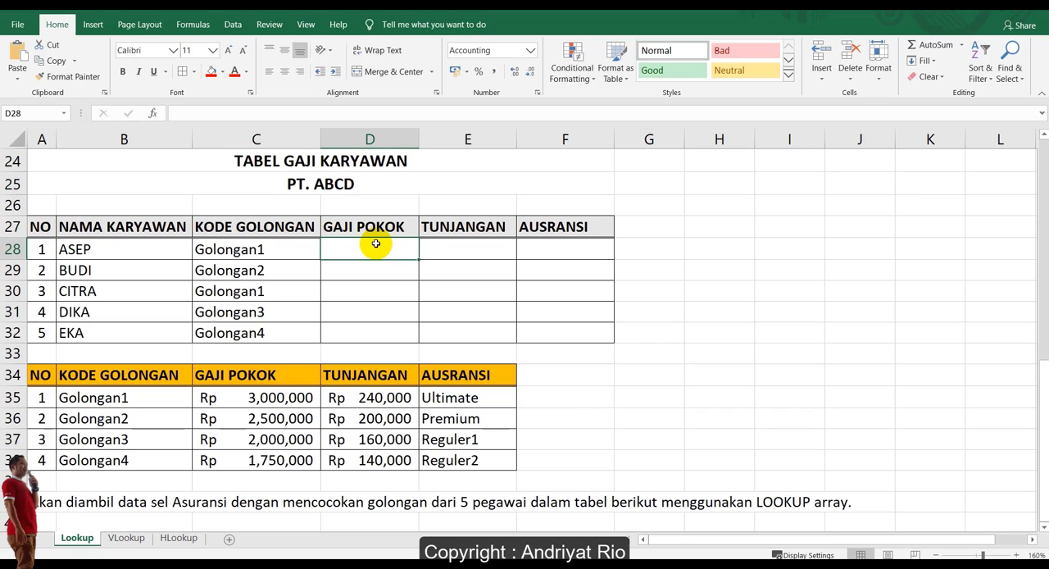
pyautogui.write('=')
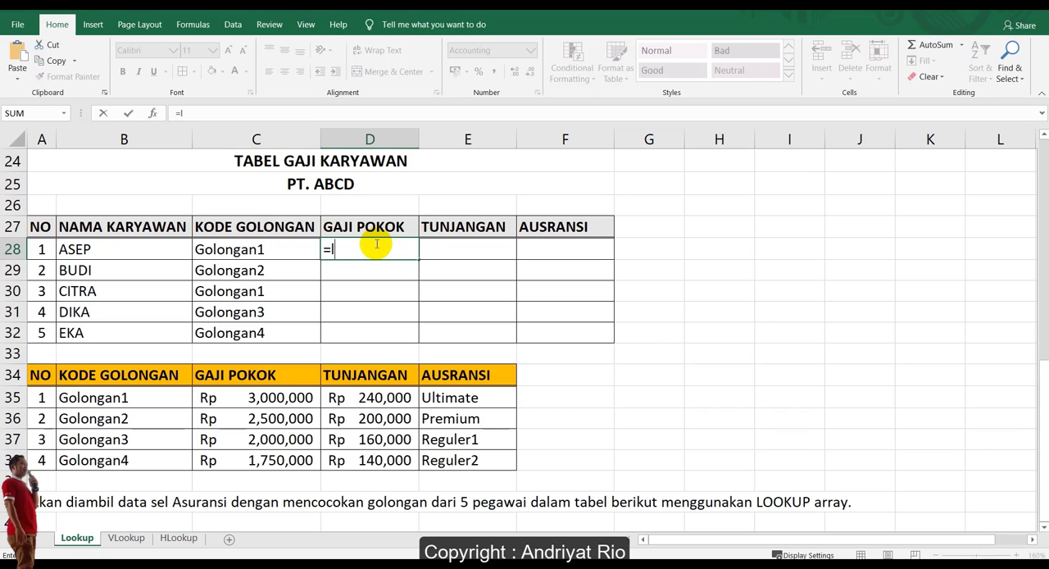
pyautogui.write('look')
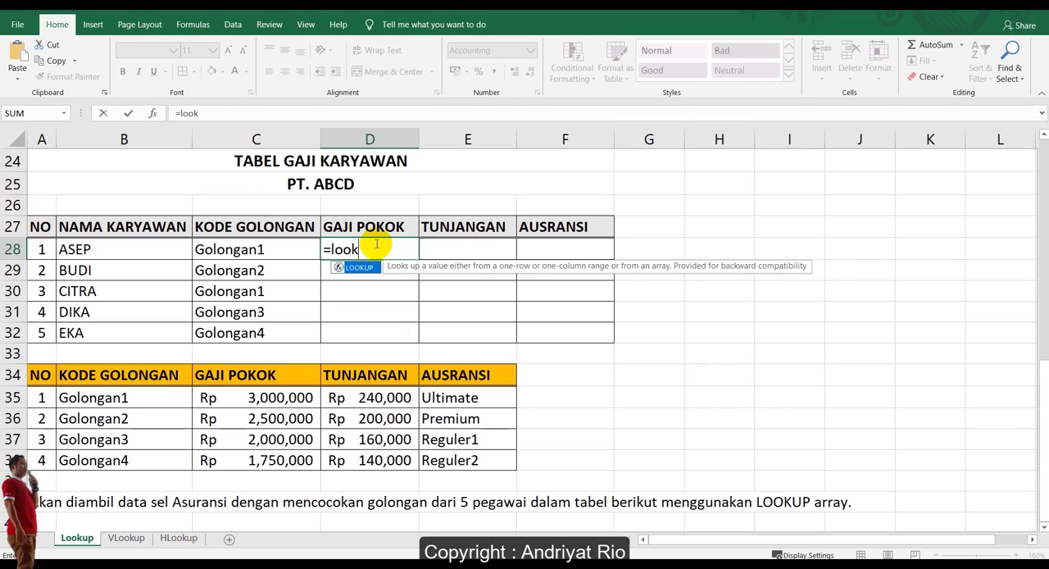
pyautogui.press('Tab')
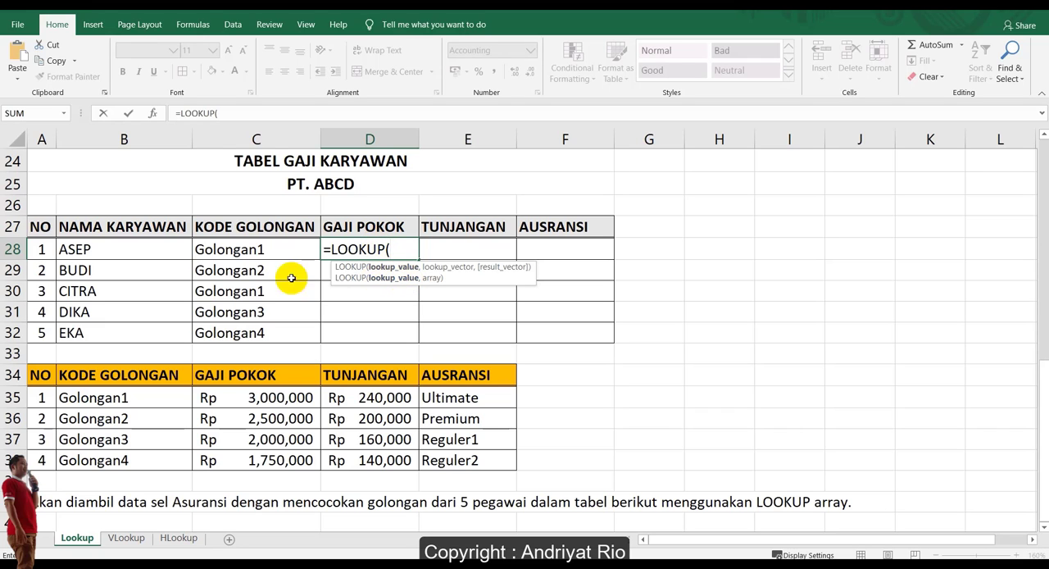
pyautogui.click(245, 253)
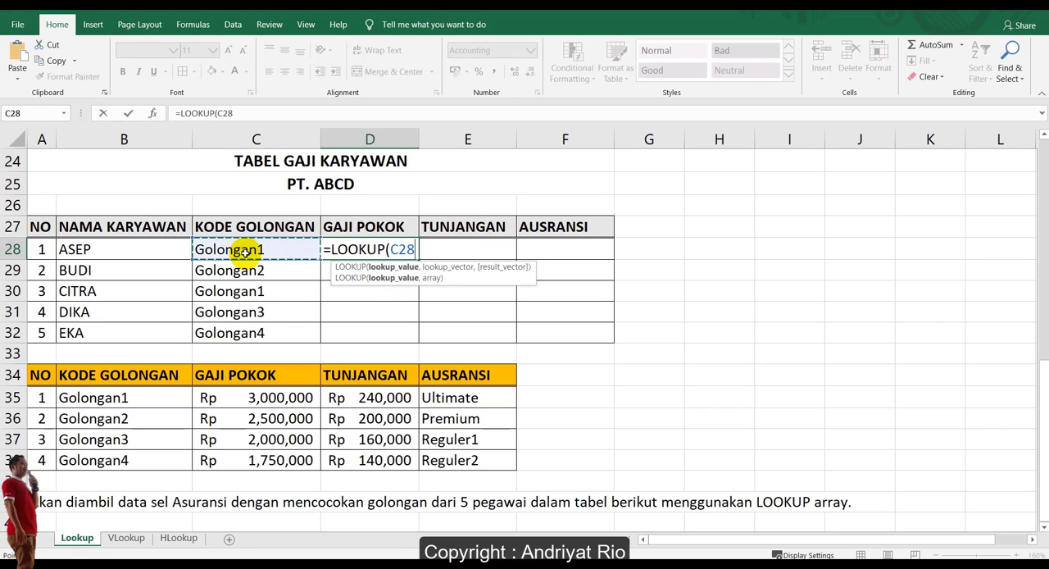
pyautogui.write(',')
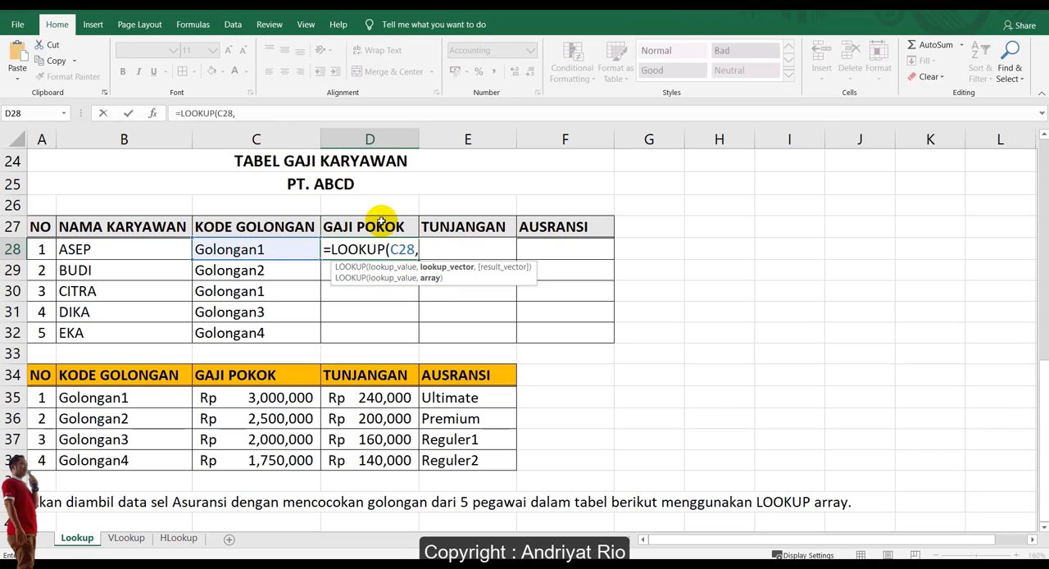
pyautogui.write('Arr')
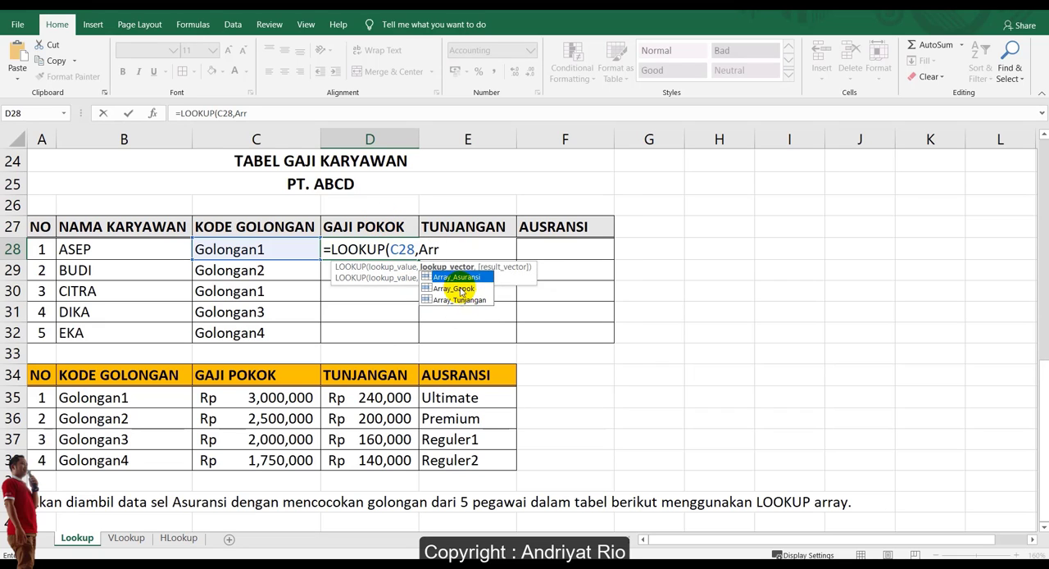
pyautogui.click(449, 289)
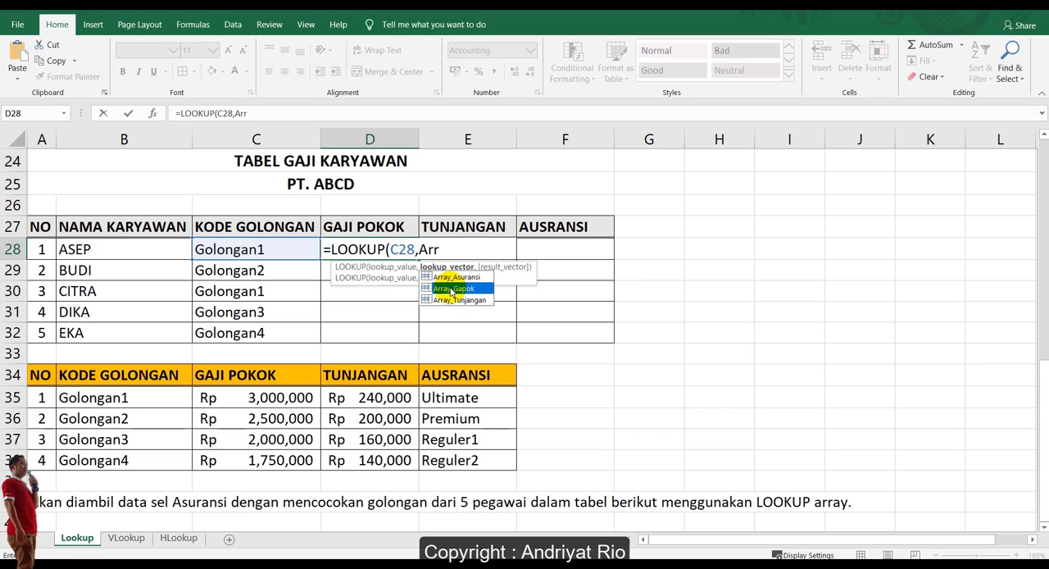
pyautogui.press('Tab')
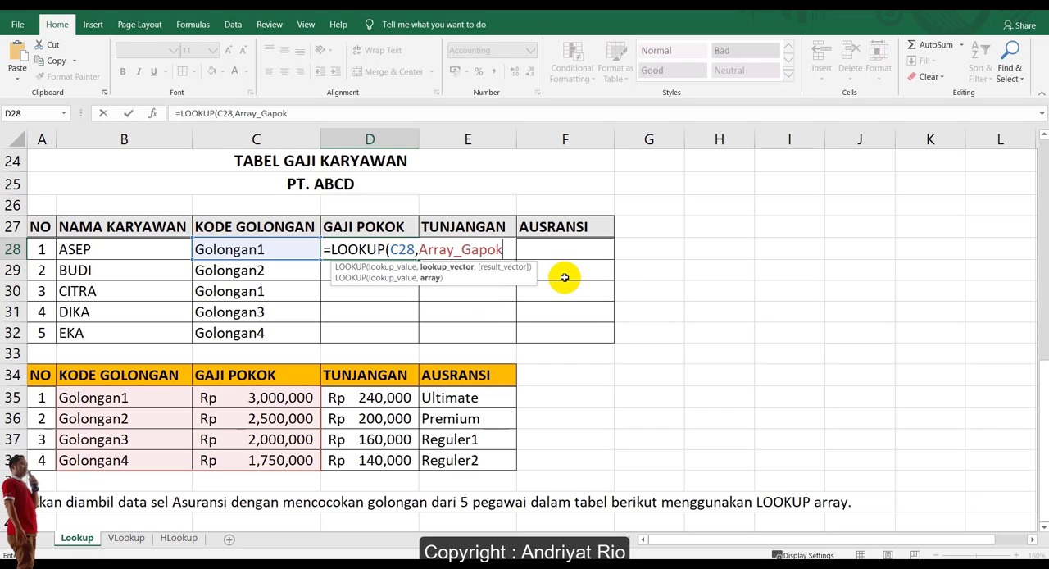
pyautogui.write(')')
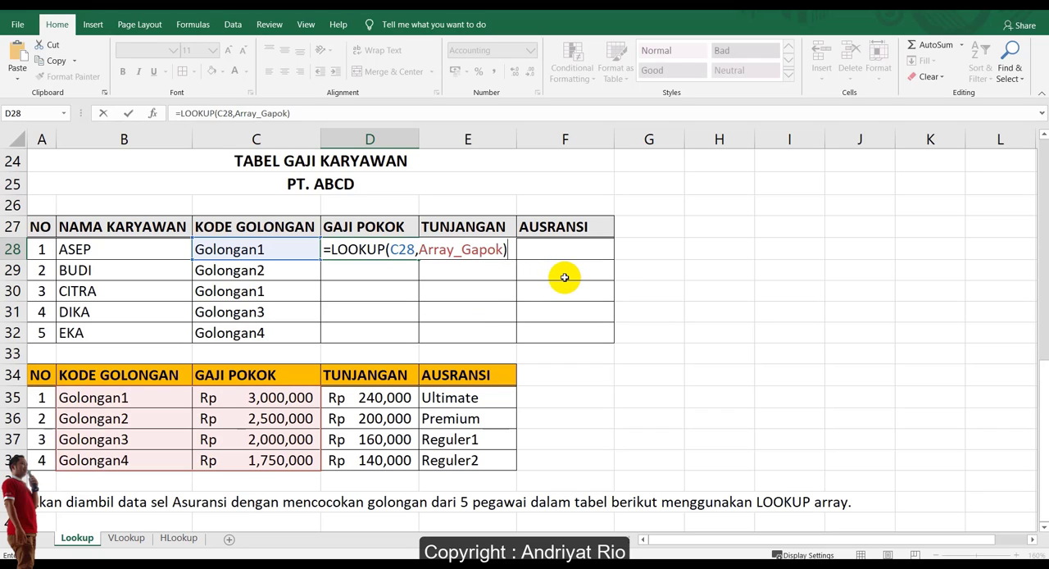
pyautogui.press('Return')
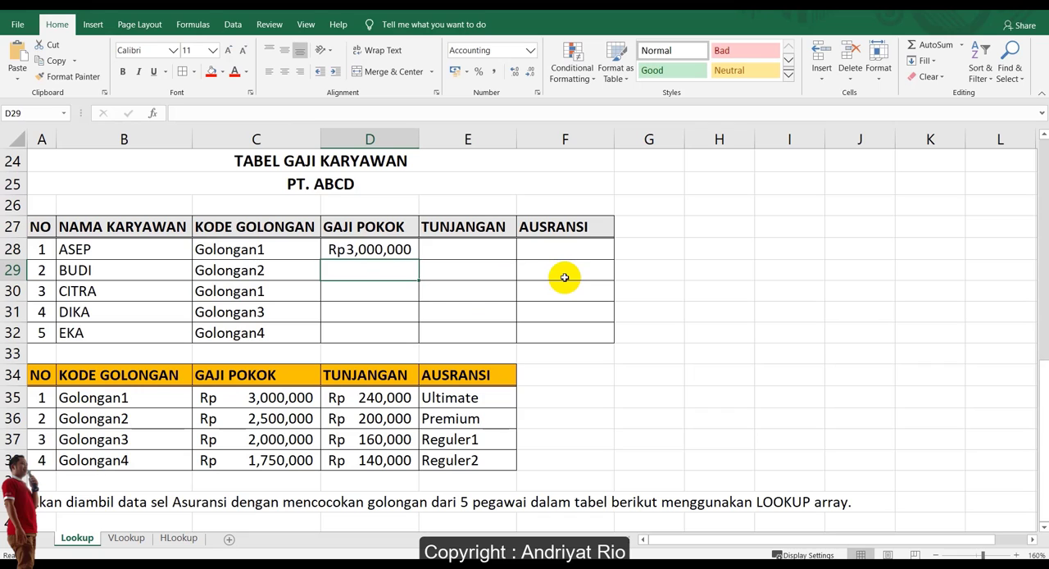
pyautogui.click(407, 255)
pyautogui.moveTo(418, 260); pyautogui.dragTo(411, 334)
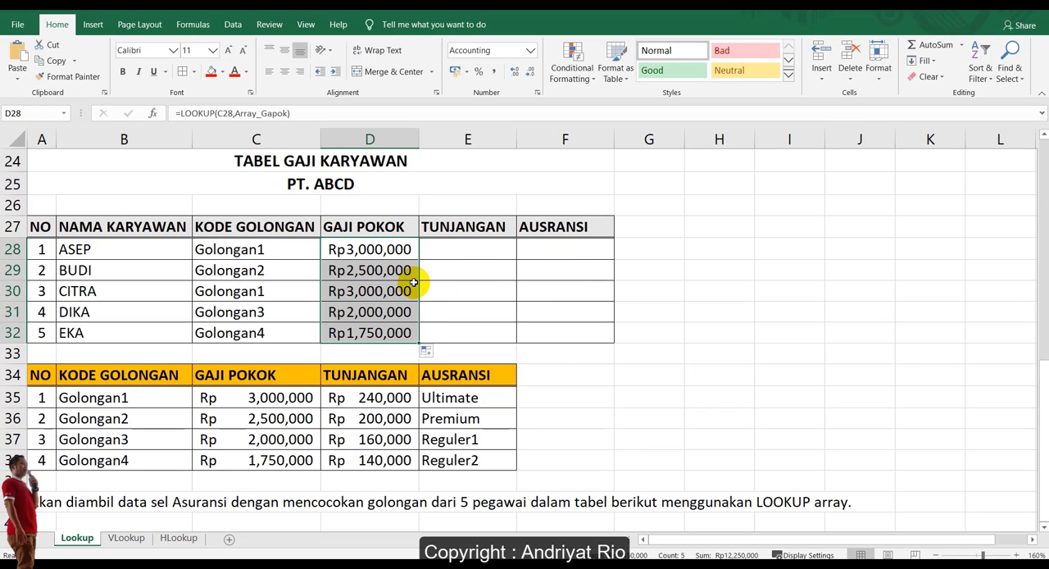
# Enter =LOOKUP(C28,Array_Asuransi) in TUNJANGAN cell E28.
pyautogui.click(463, 249)
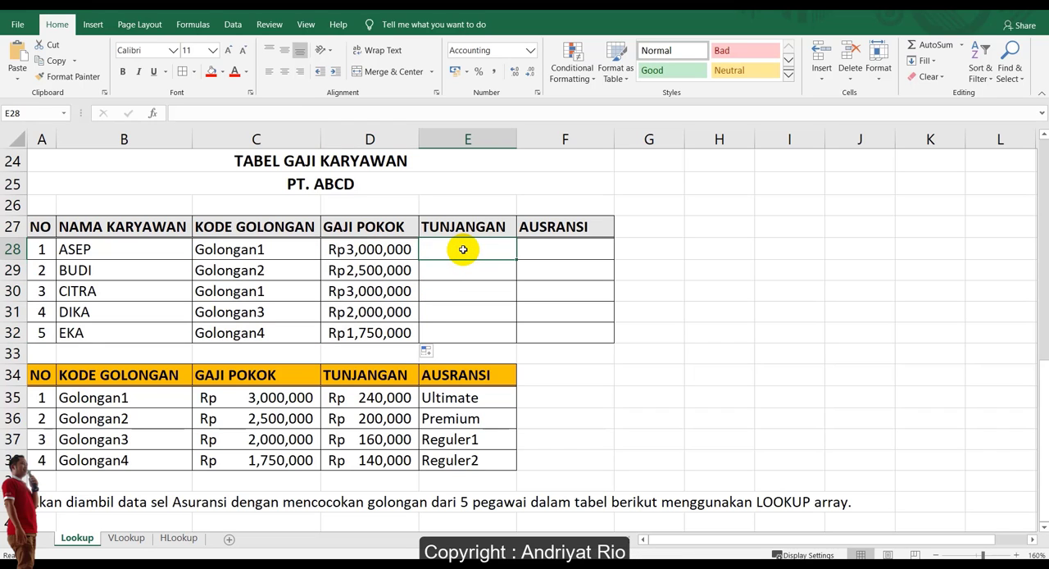
pyautogui.write('=loo')
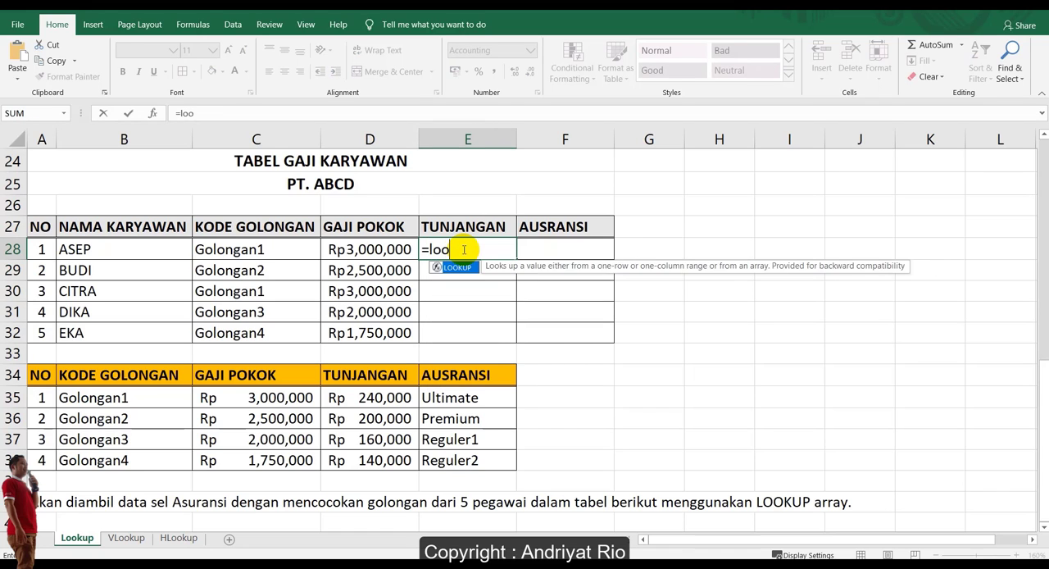
pyautogui.press('Tab')
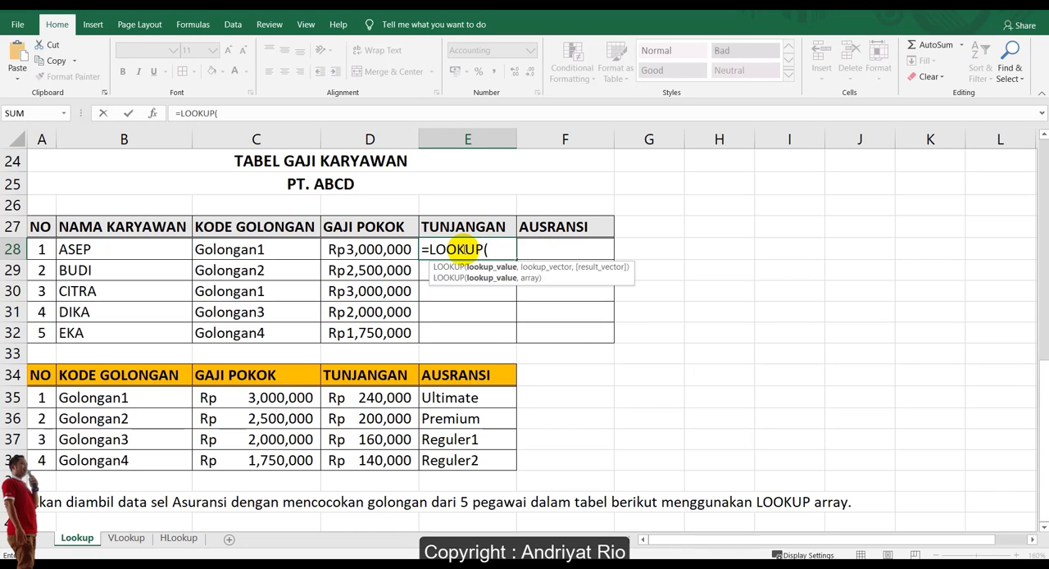
pyautogui.click(278, 249)
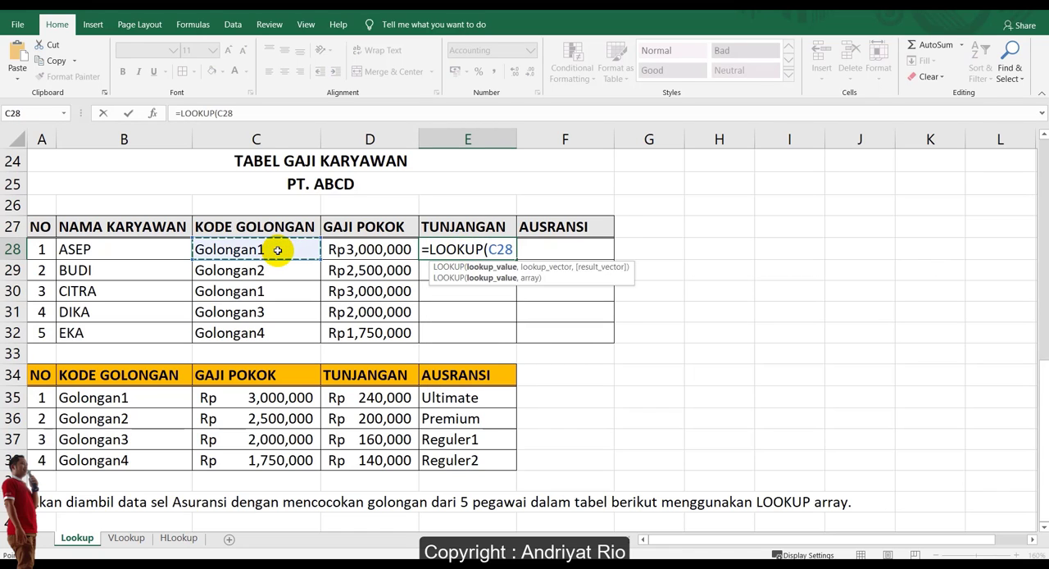
pyautogui.write(',')
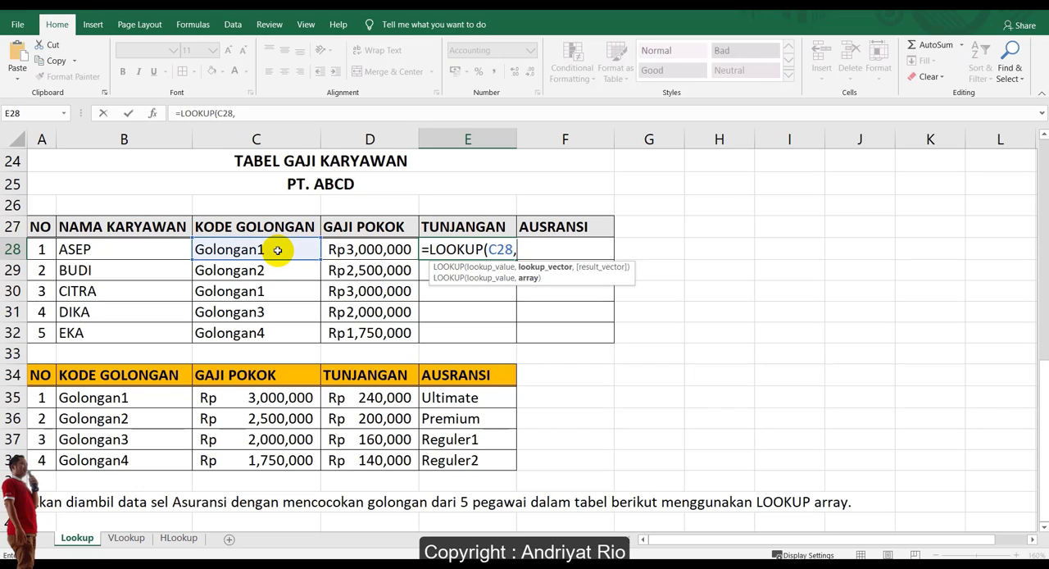
pyautogui.write('Arr')
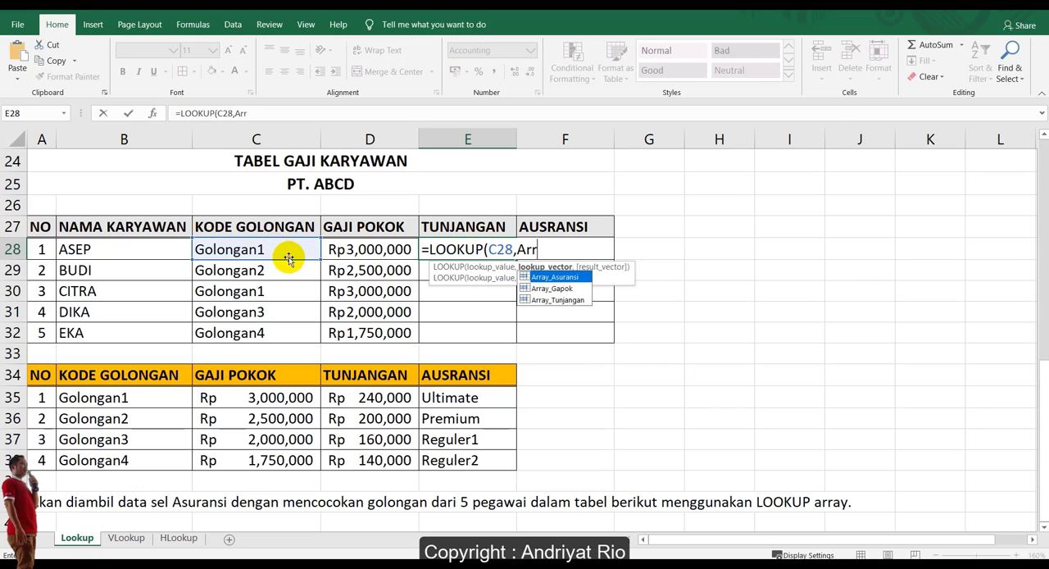
pyautogui.click(560, 300)
pyautogui.press('Down')
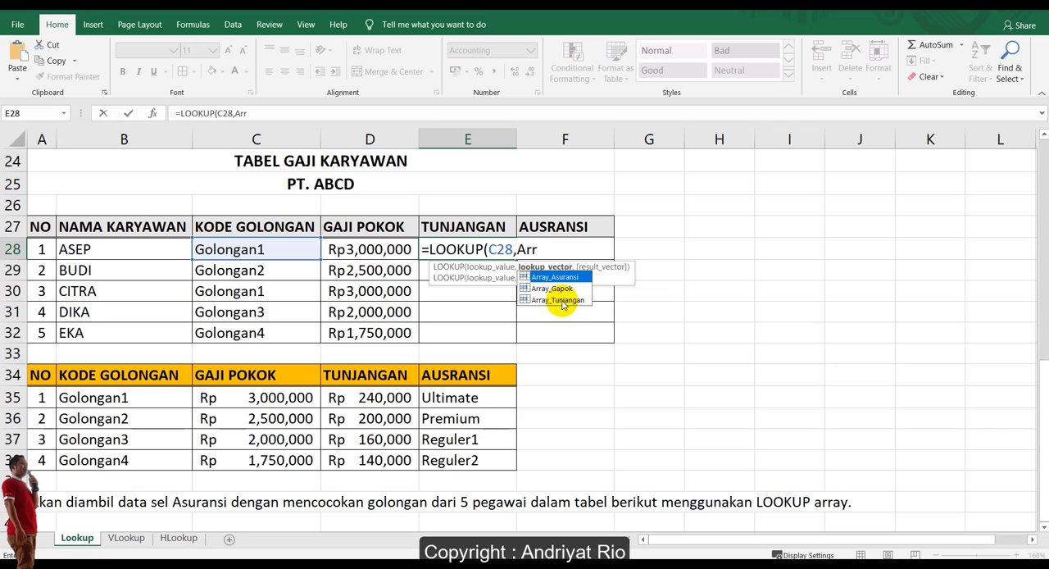
pyautogui.press('Down')
pyautogui.press('Down')
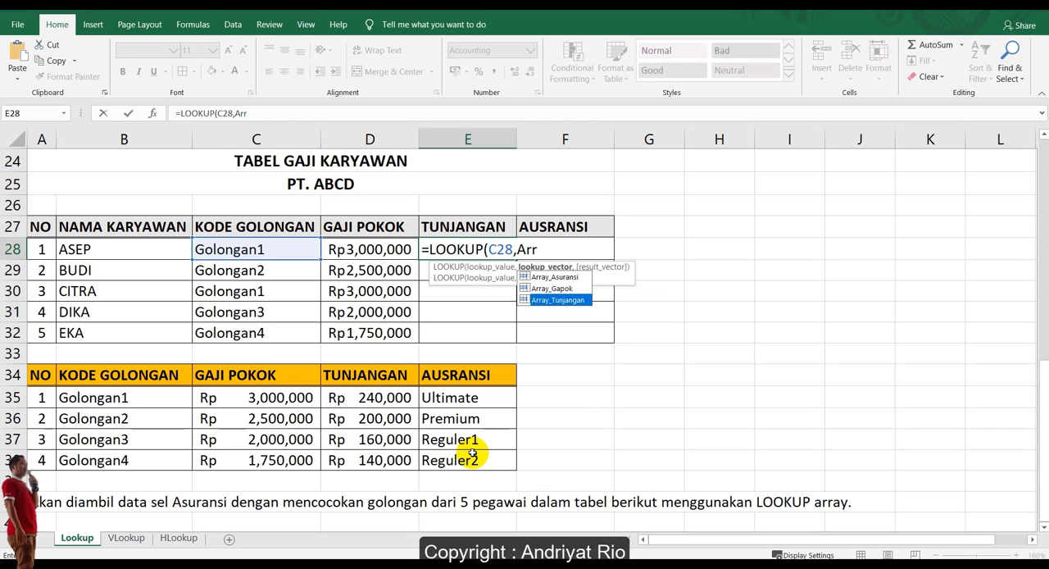
pyautogui.press('Up')
pyautogui.press('Up')
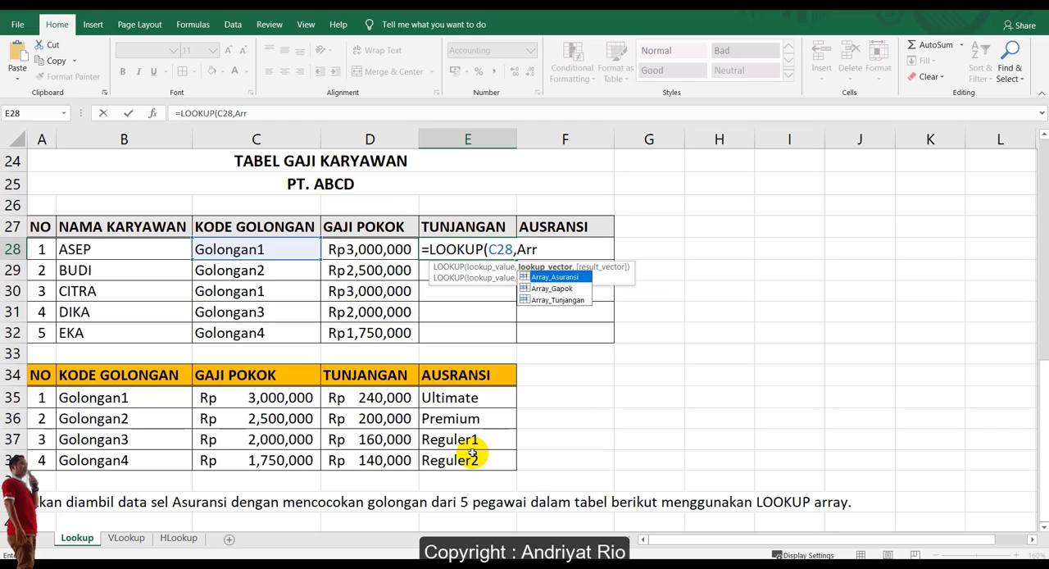
pyautogui.press('Tab')
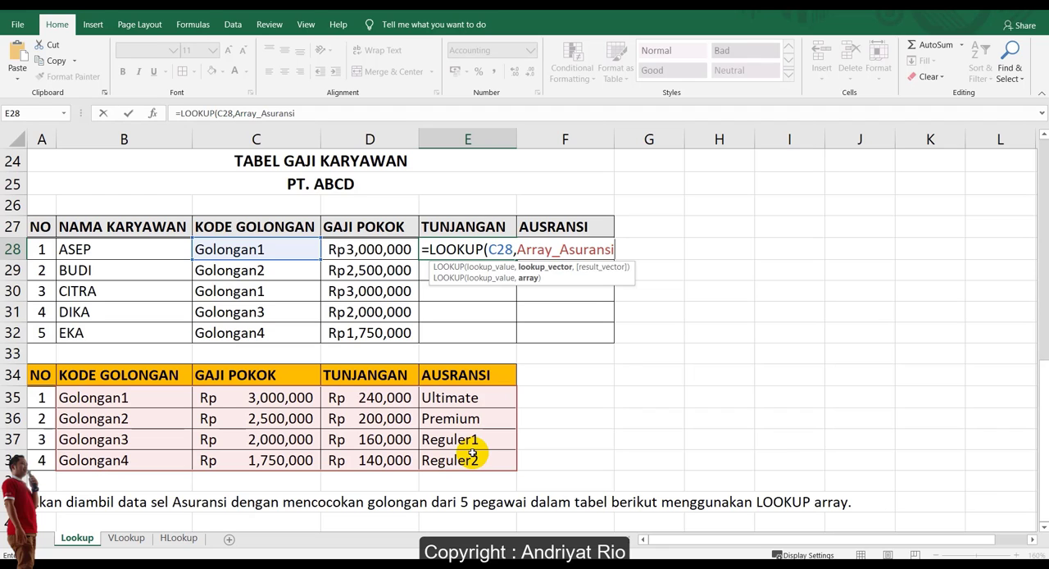
pyautogui.write(')')
pyautogui.press('Return')
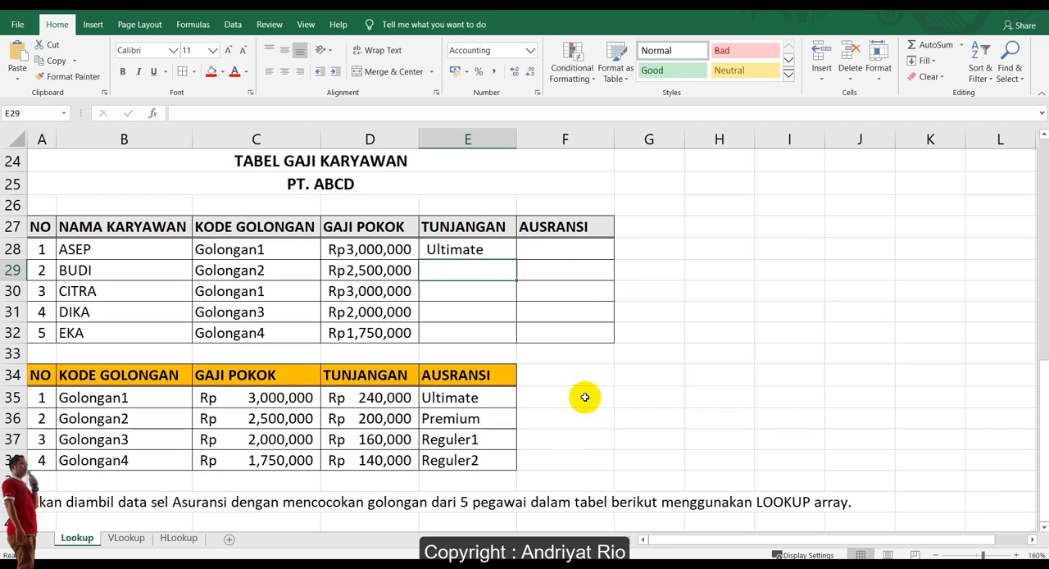
# Change the array in TUNJANGAN cell E28's LOOKUP formula to Array_Tunjangan and copy the formula down to E32.
pyautogui.click(447, 249)
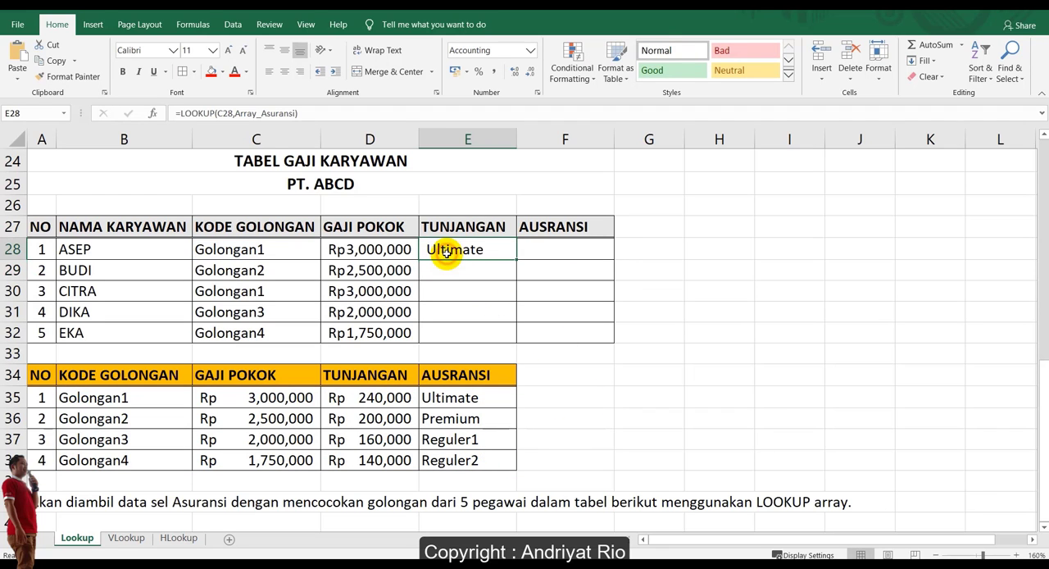
pyautogui.click(234, 112)
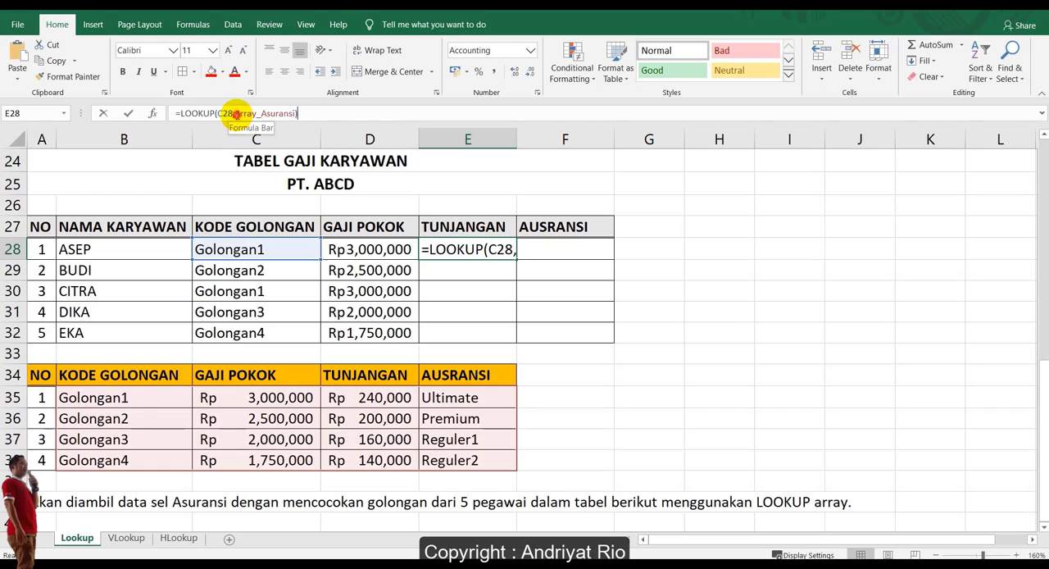
pyautogui.doubleClick(288, 113)
pyautogui.write('Arr')
pyautogui.press('Down')
pyautogui.press('Down')
pyautogui.press('Tab')
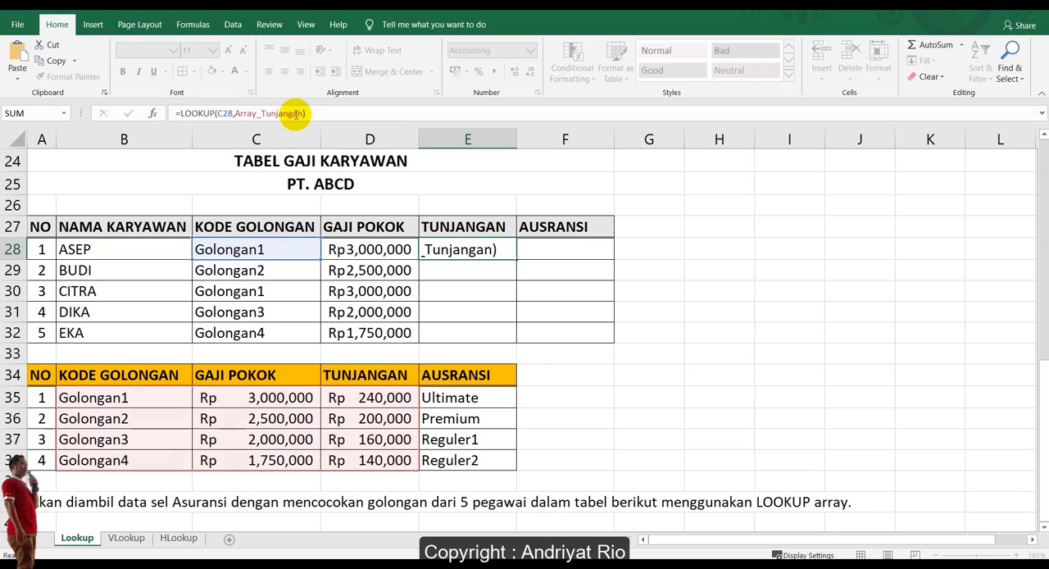
pyautogui.press('Return')
pyautogui.click(506, 254)
pyautogui.moveTo(518, 259); pyautogui.dragTo(509, 339)
pyautogui.moveTo(151, 398); pyautogui.dragTo(259, 470)
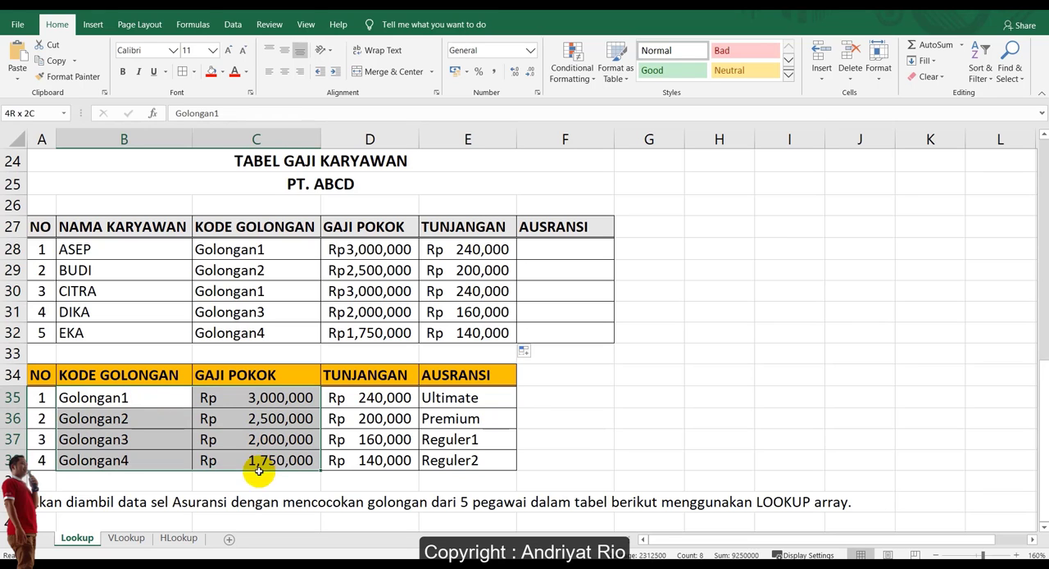
pyautogui.moveTo(153, 398); pyautogui.dragTo(370, 459)
pyautogui.moveTo(145, 394); pyautogui.dragTo(471, 460)
# Enter =LOOKUP(C28,Array_Asuransi) in AUSRANSI cell F28.
pyautogui.click(544, 245)
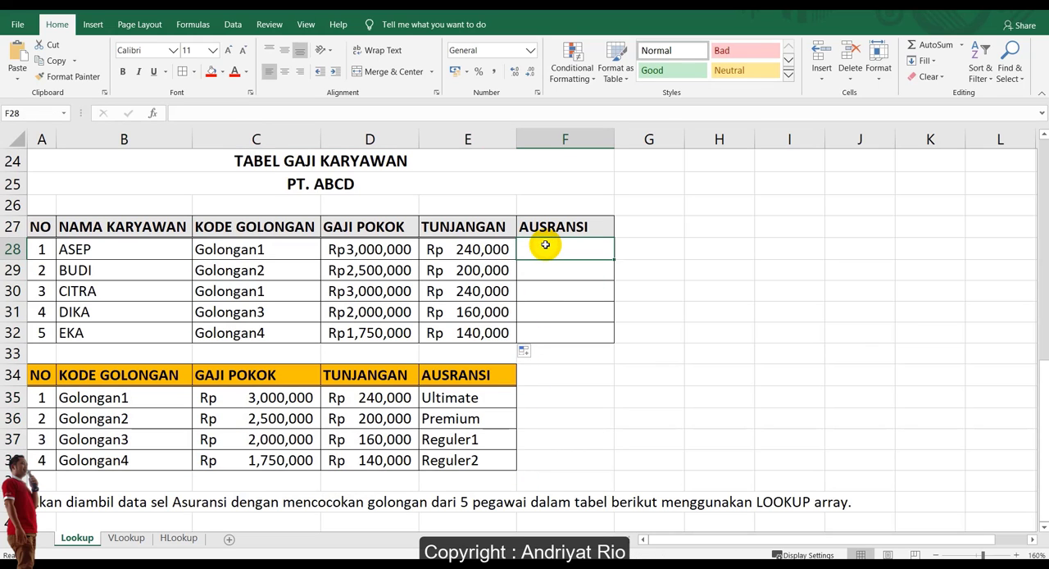
pyautogui.write('=loo')
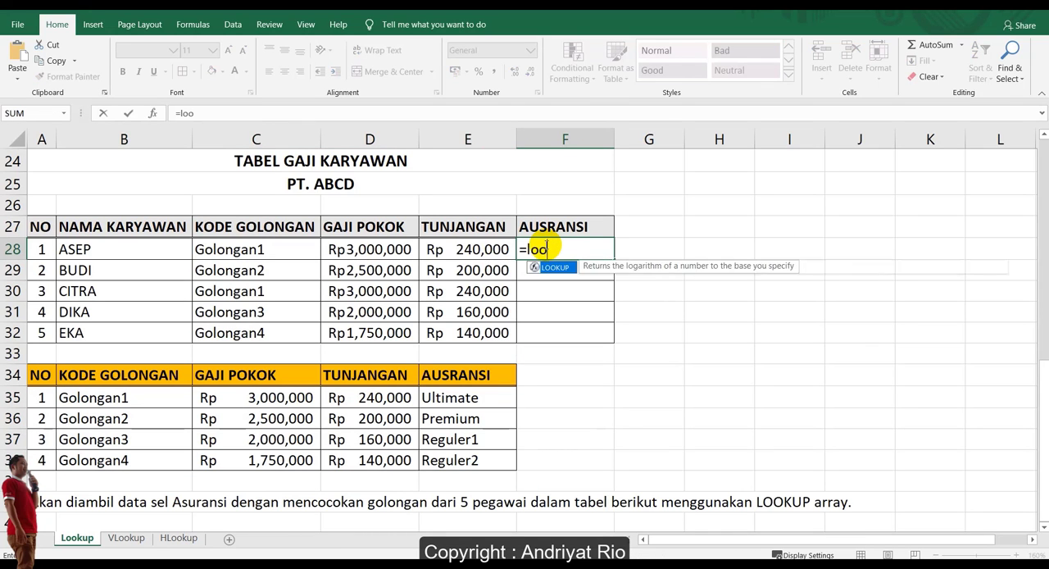
pyautogui.press('Tab')
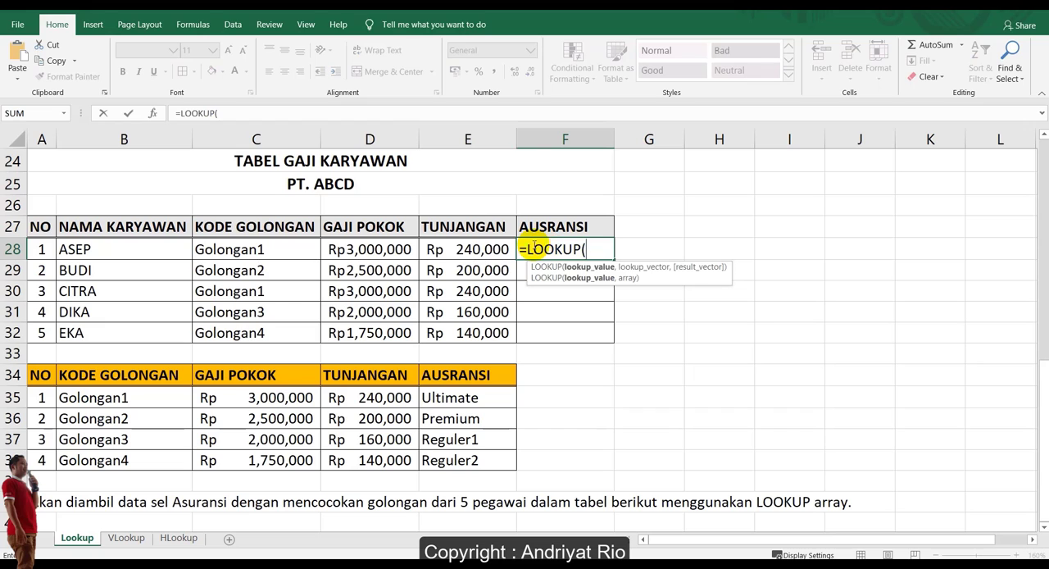
pyautogui.click(277, 243)
pyautogui.write(',')
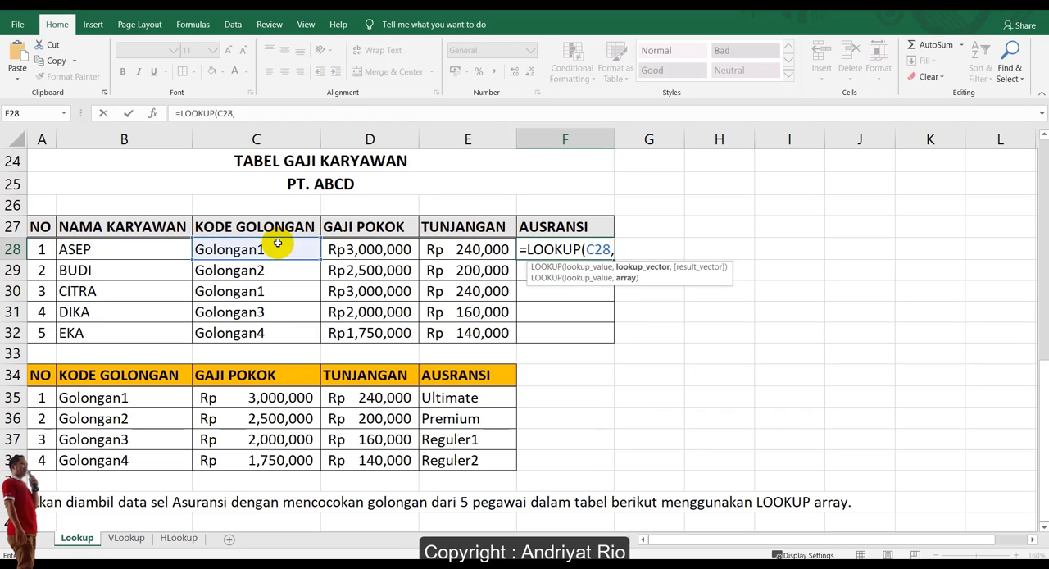
pyautogui.write('Arr')
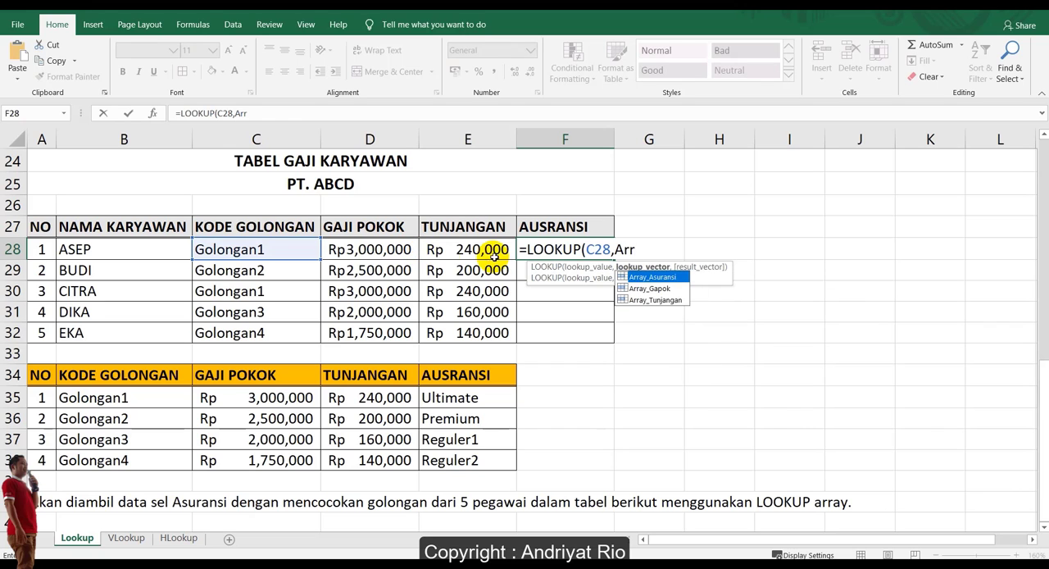
pyautogui.doubleClick(664, 279)
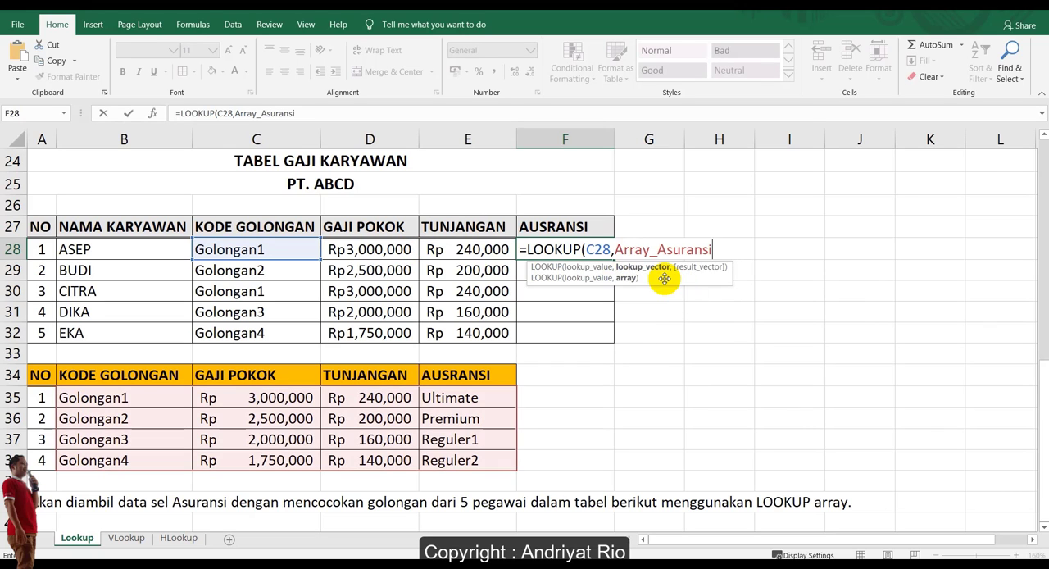
pyautogui.write(')')
pyautogui.press('Return')
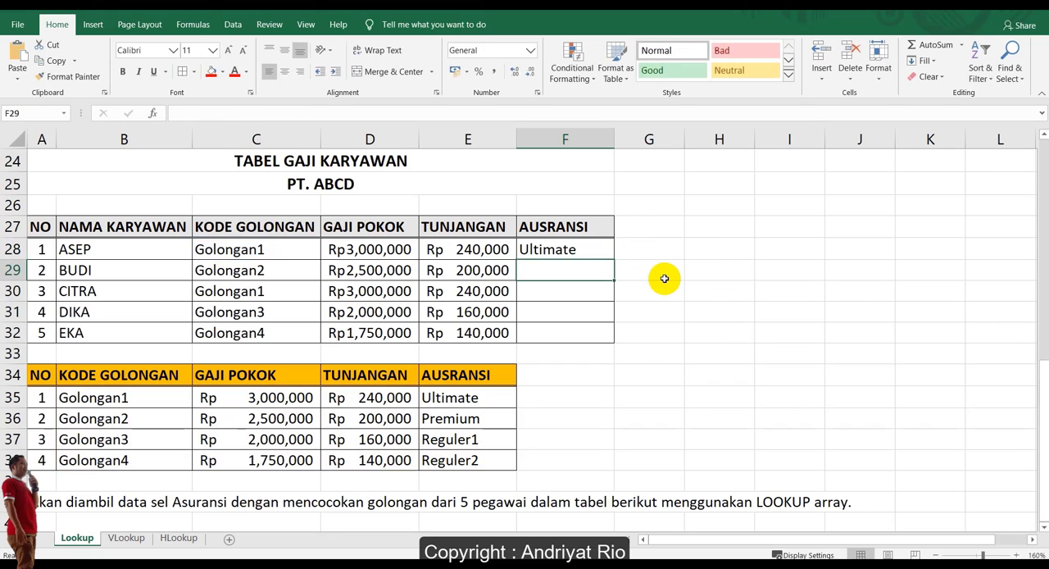
# Copy the AUSRANSI lookup formula from F28 down to F32.
pyautogui.click(569, 249)
pyautogui.moveTo(609, 259); pyautogui.dragTo(604, 334)
pyautogui.click(630, 282)
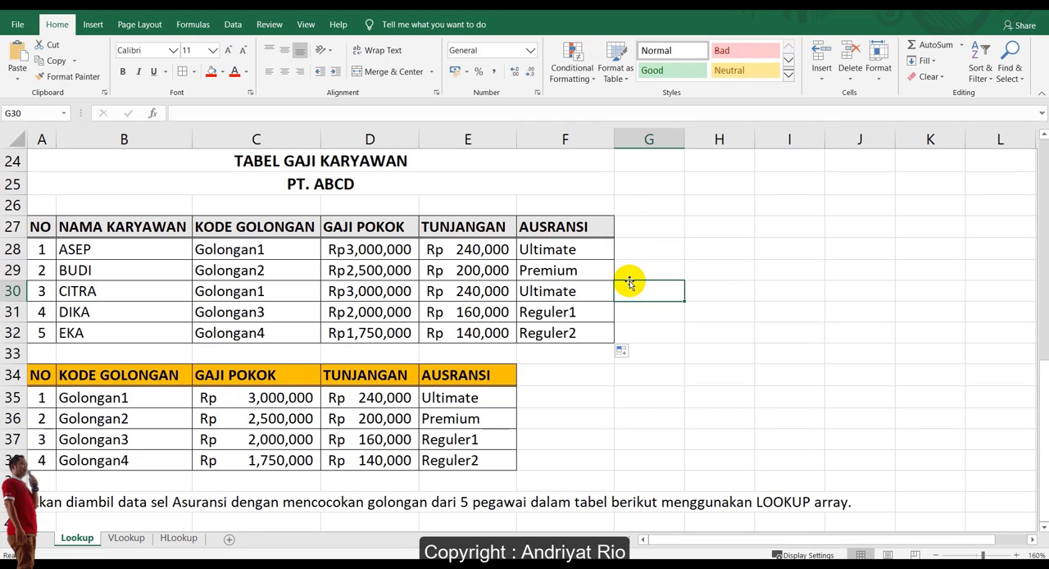